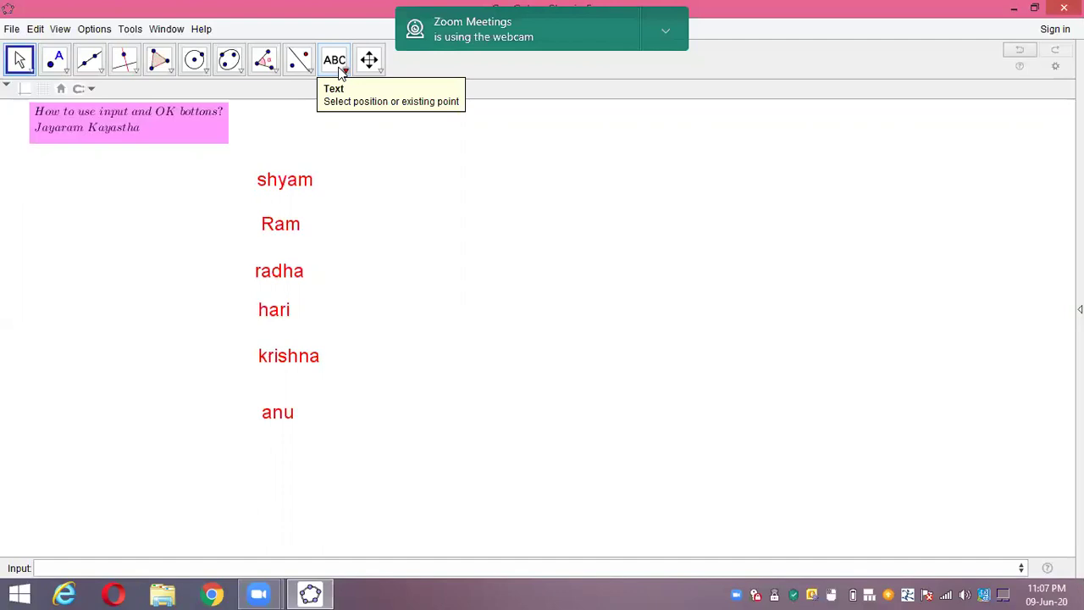
- Define the number variable i by entering its definition in the Input bar
click(340, 73)
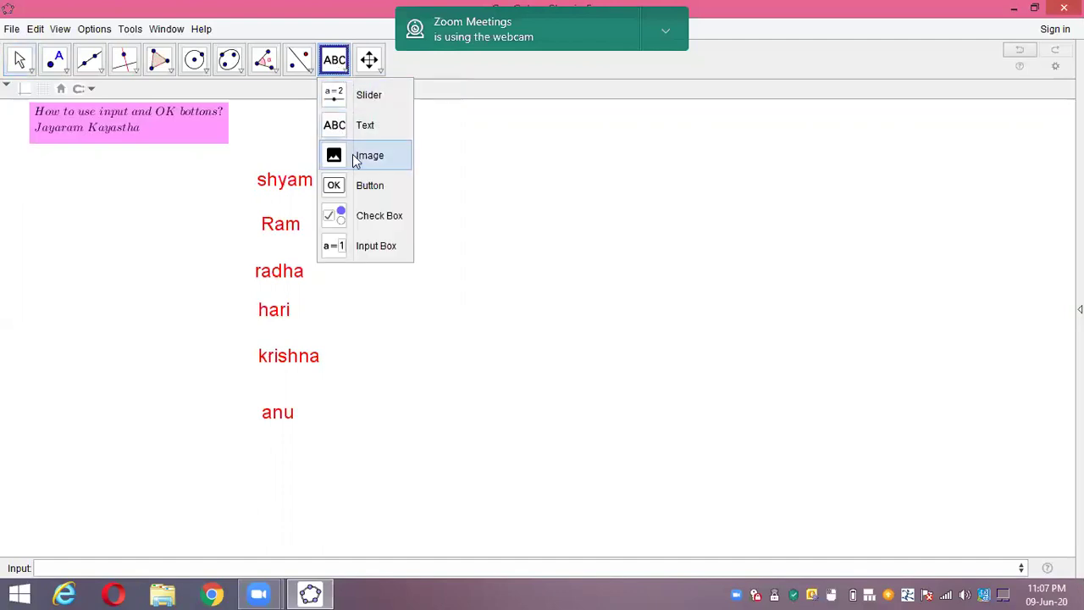
right_click(353, 78)
click(332, 90)
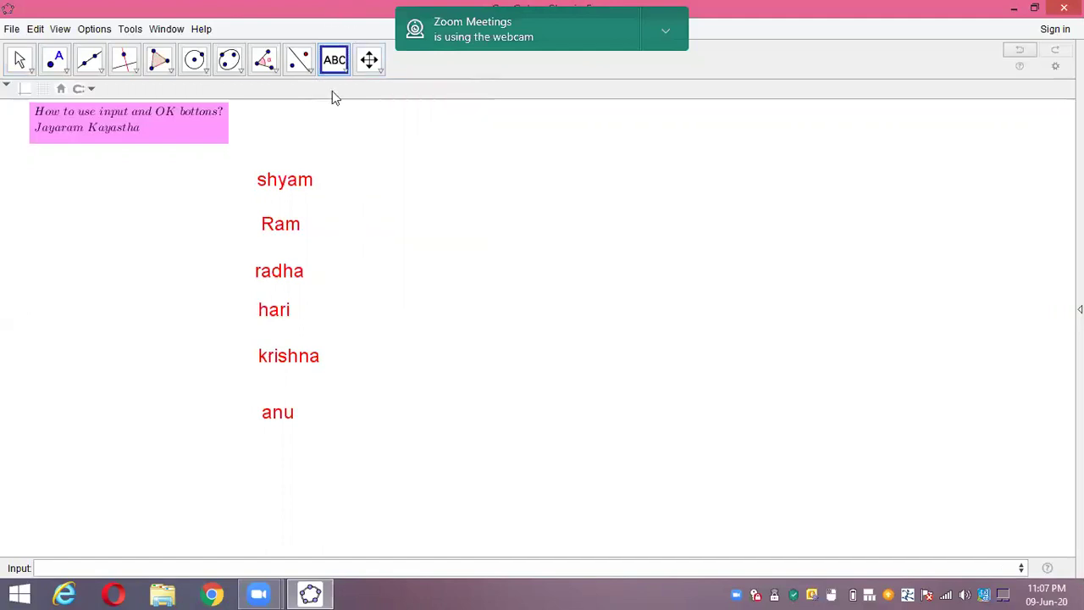
click(312, 562)
text(()
text(=1)
key(Return)
- Create a button captioned 'next' beside shyam with the script i=i+1
click(336, 66)
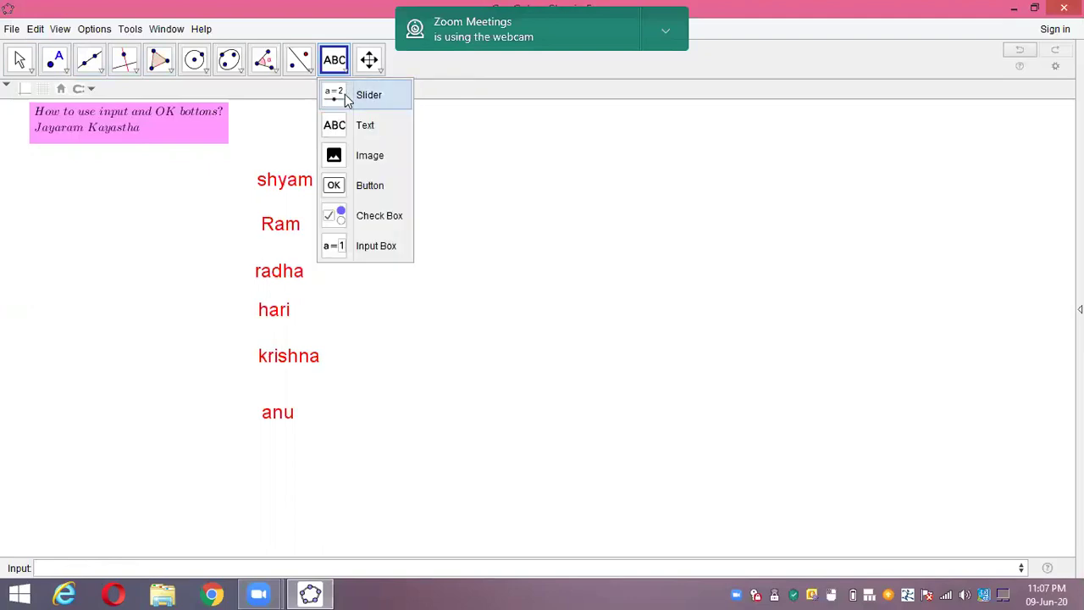
click(348, 186)
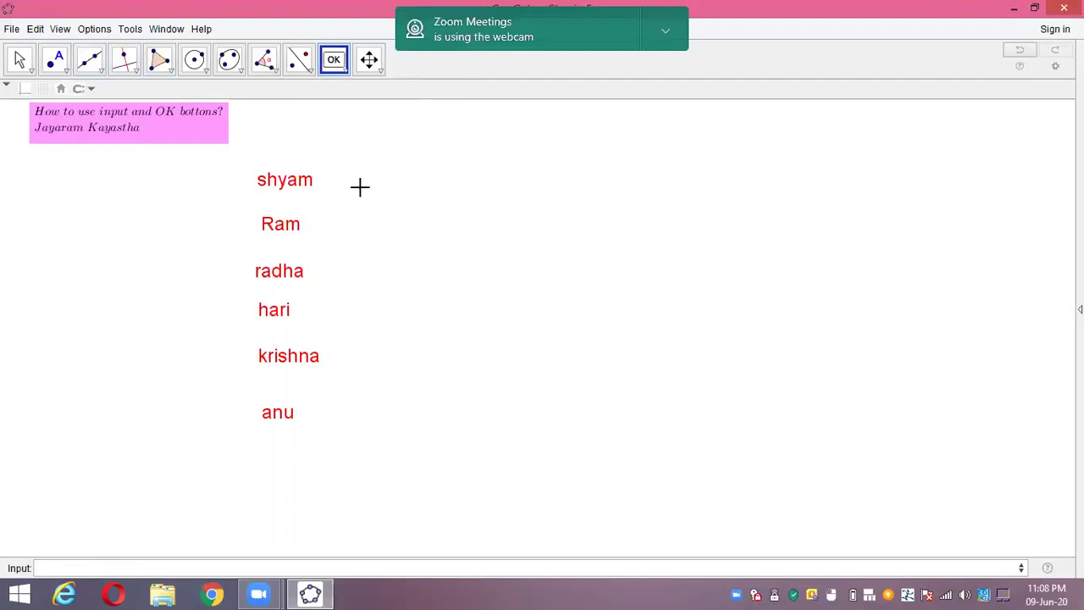
click(480, 166)
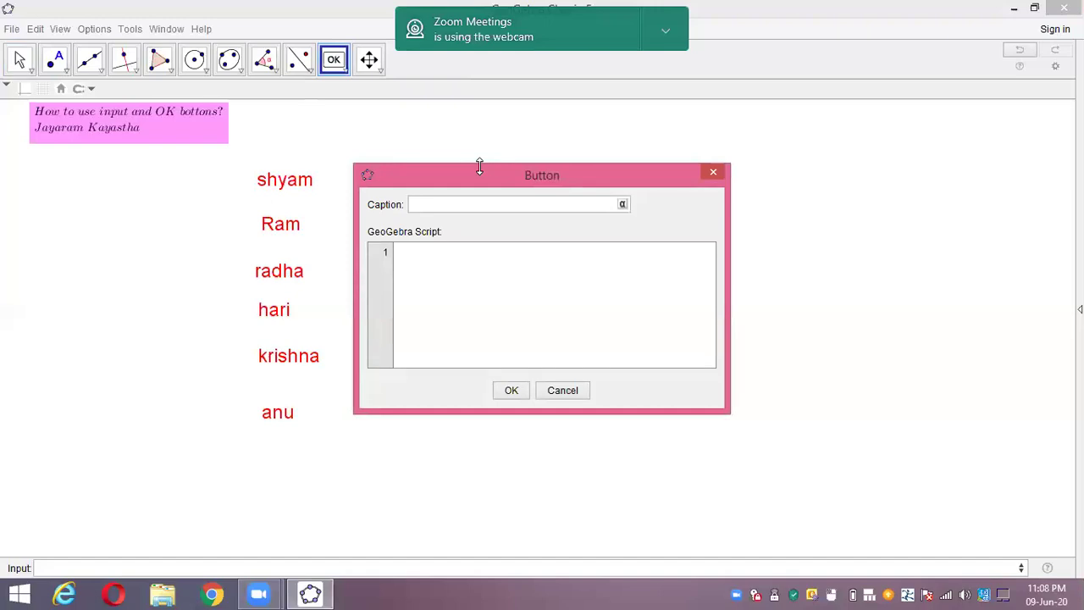
text(next)
click(440, 259)
text(i=i+1)
click(512, 390)
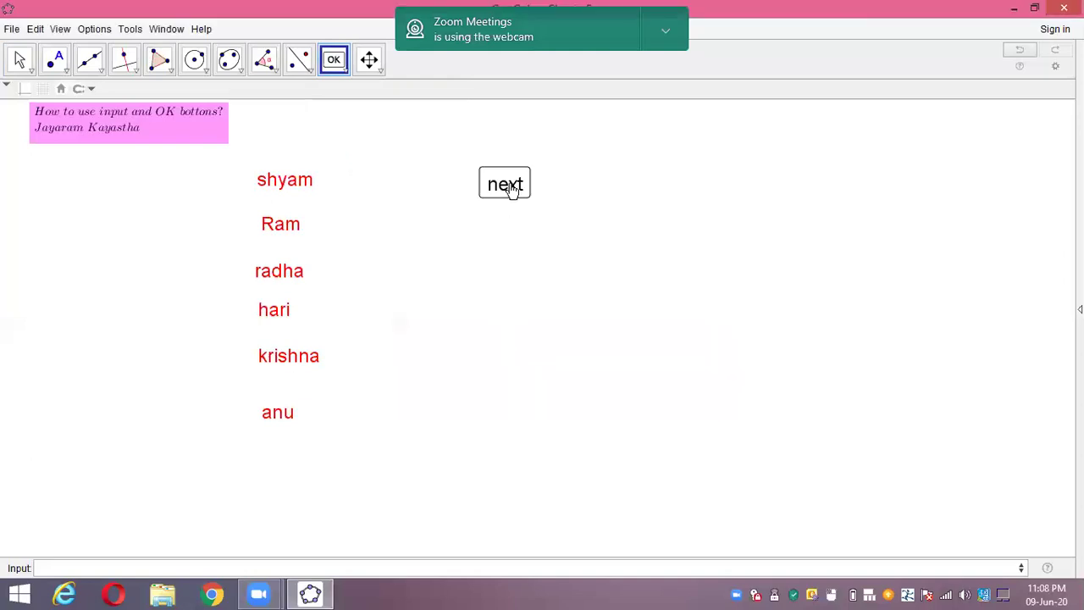
- Cancel the stray button dialog and add a 'previous' button below next with script i=i-1
click(511, 190)
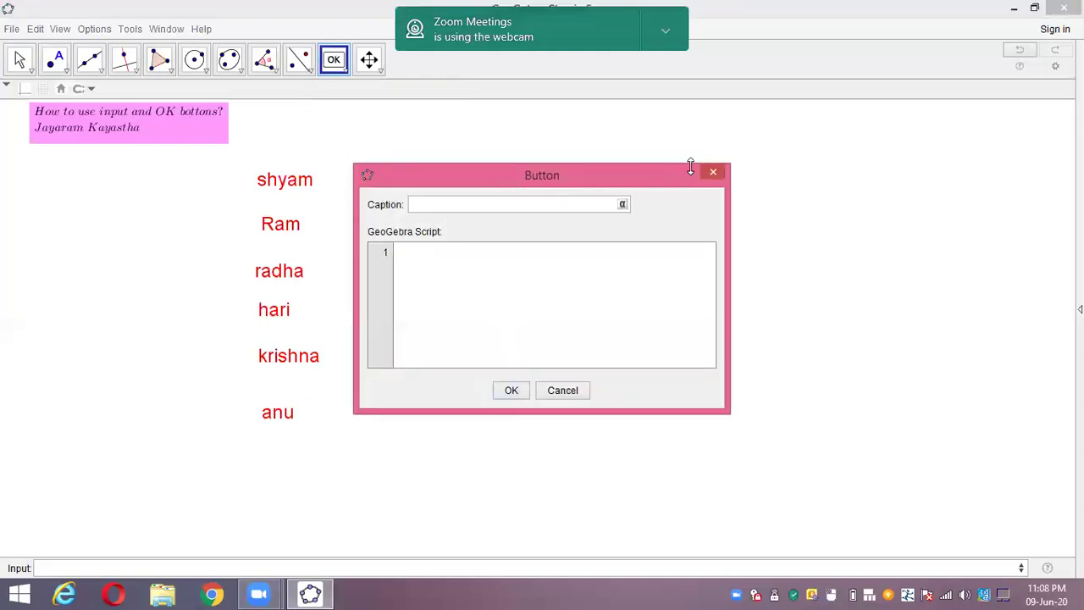
click(711, 174)
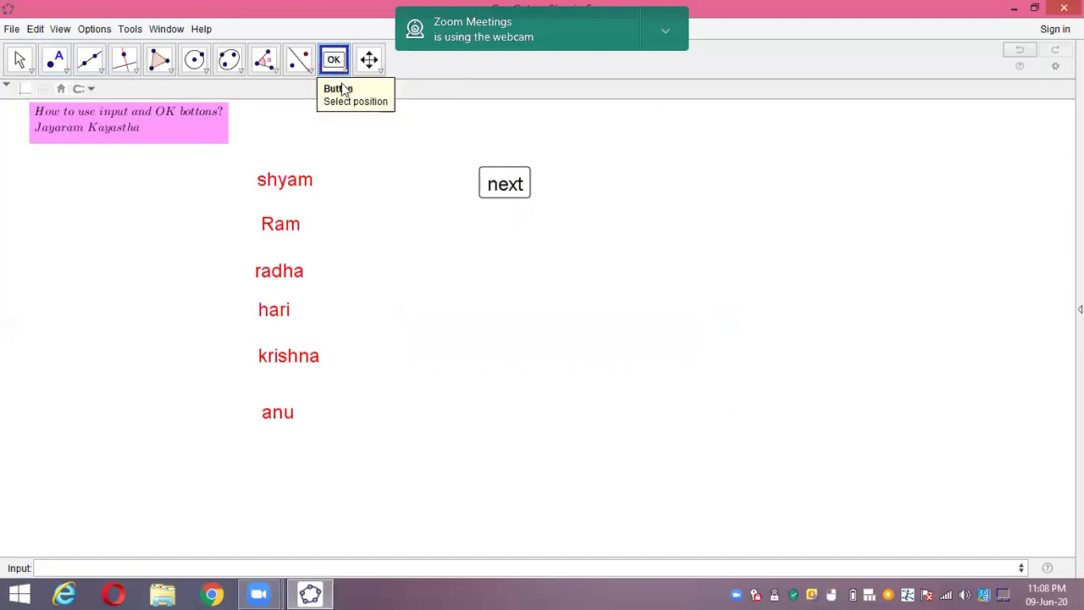
click(495, 240)
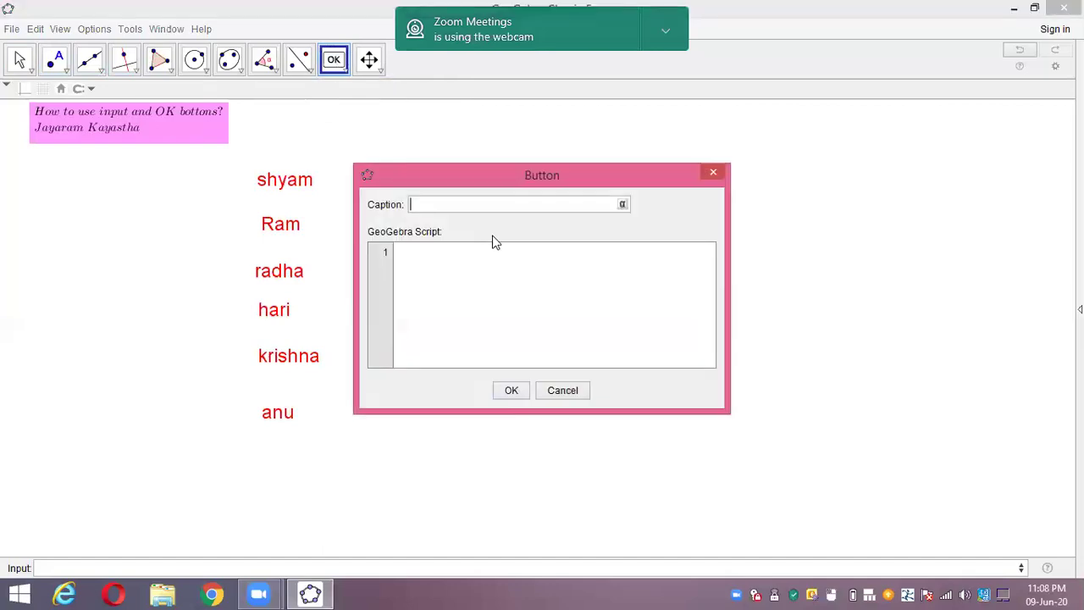
text(previous)
click(480, 263)
text(i=i-1)
click(512, 394)
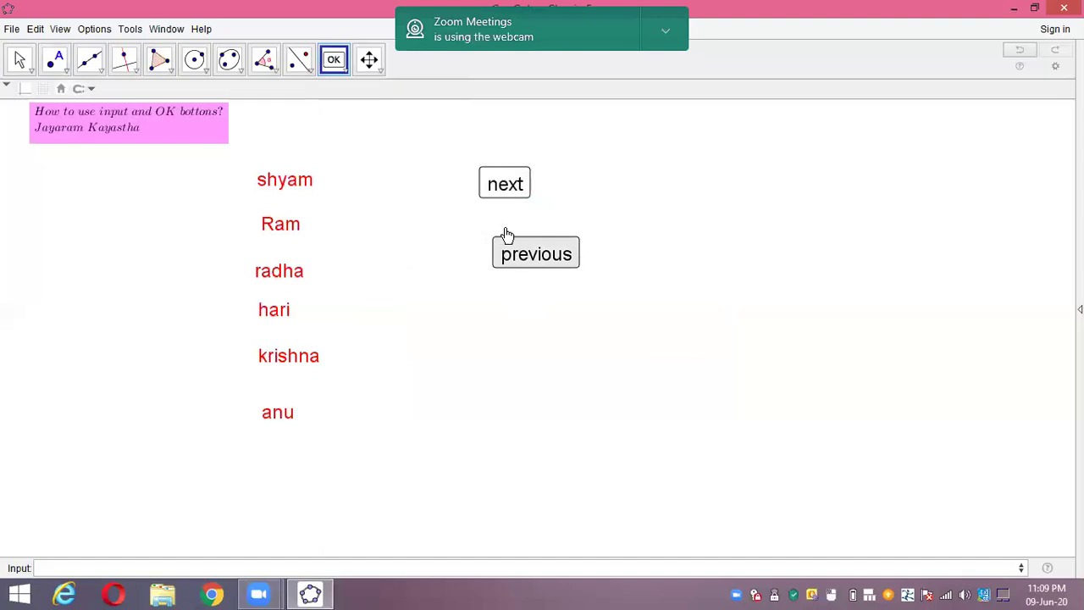
- Move previous under next, then add a 'reset' button with script i=0 beneath it
drag(505, 234, 486, 223)
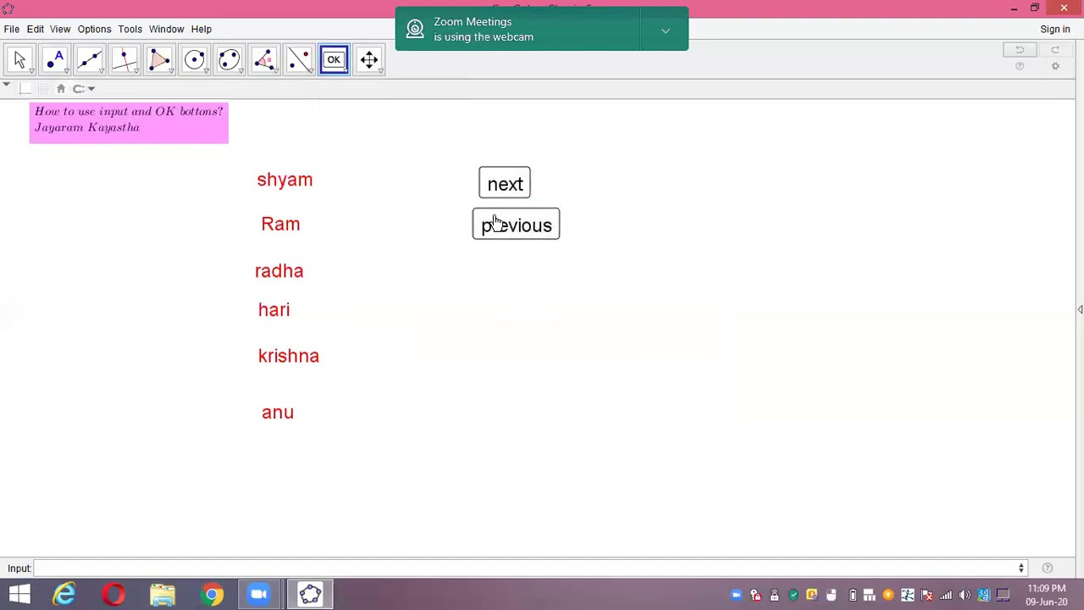
click(494, 270)
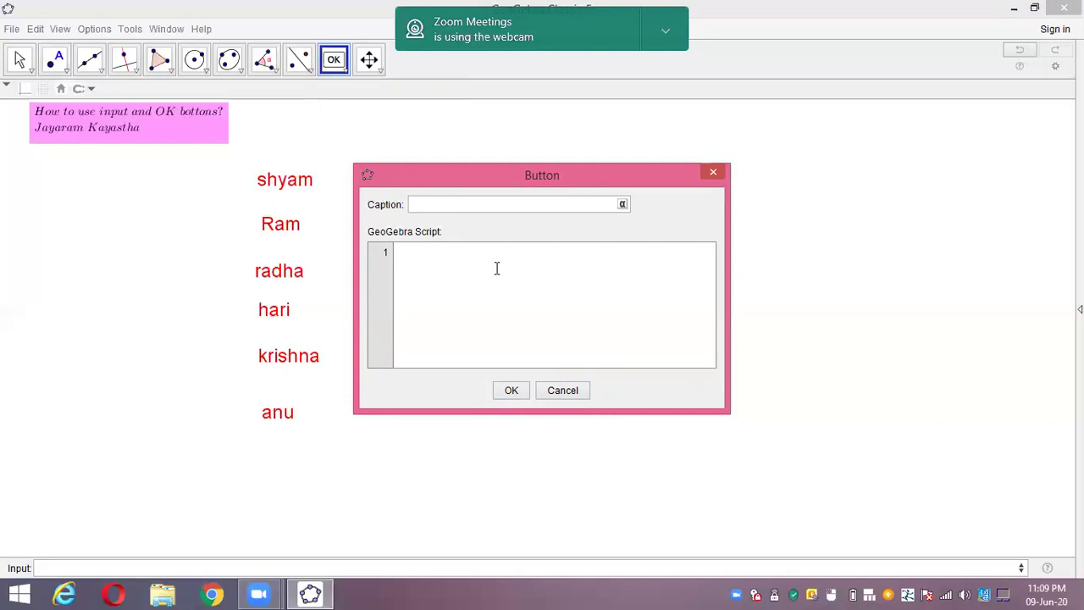
text(reset)
click(498, 268)
text(i=0)
click(513, 391)
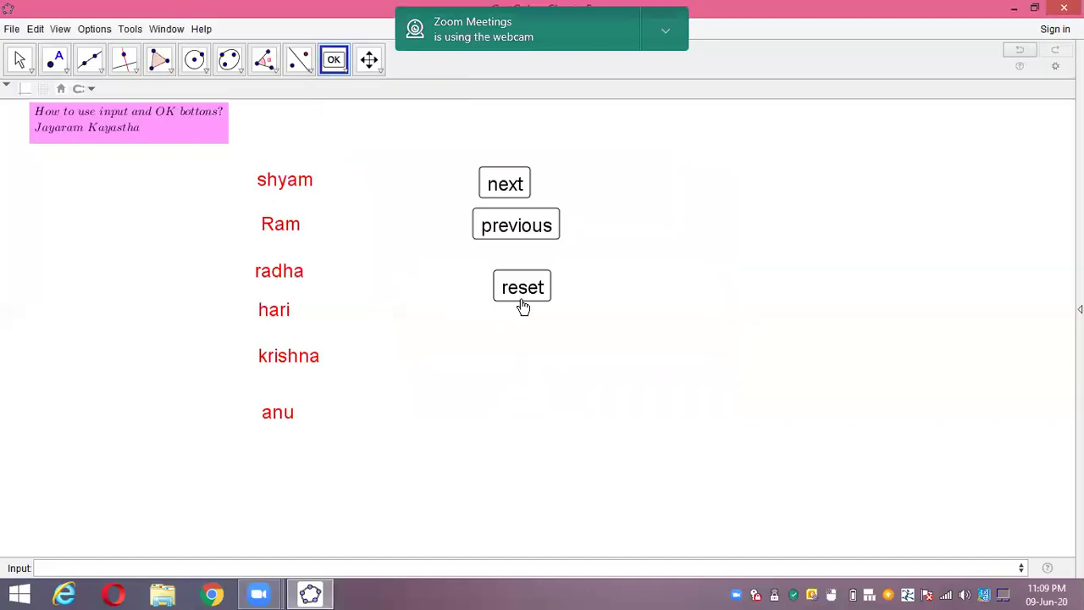
mouse_move(523, 290)
mouse_down()
mouse_move(509, 274)
mouse_move(509, 288)
mouse_up()
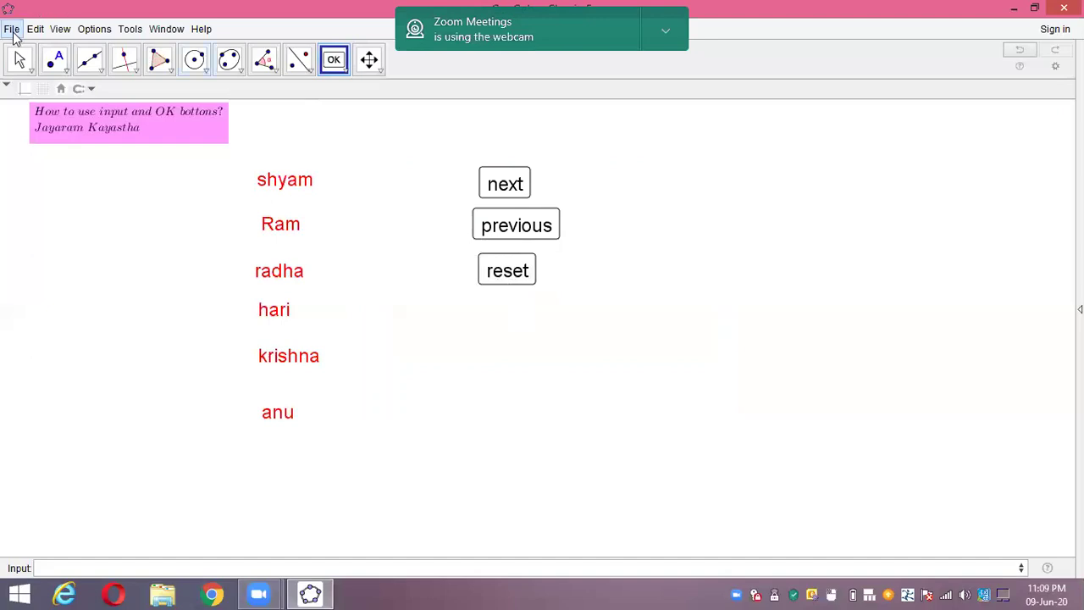
- Show the Algebra view and display i as a slider, repositioned on the canvas
click(60, 29)
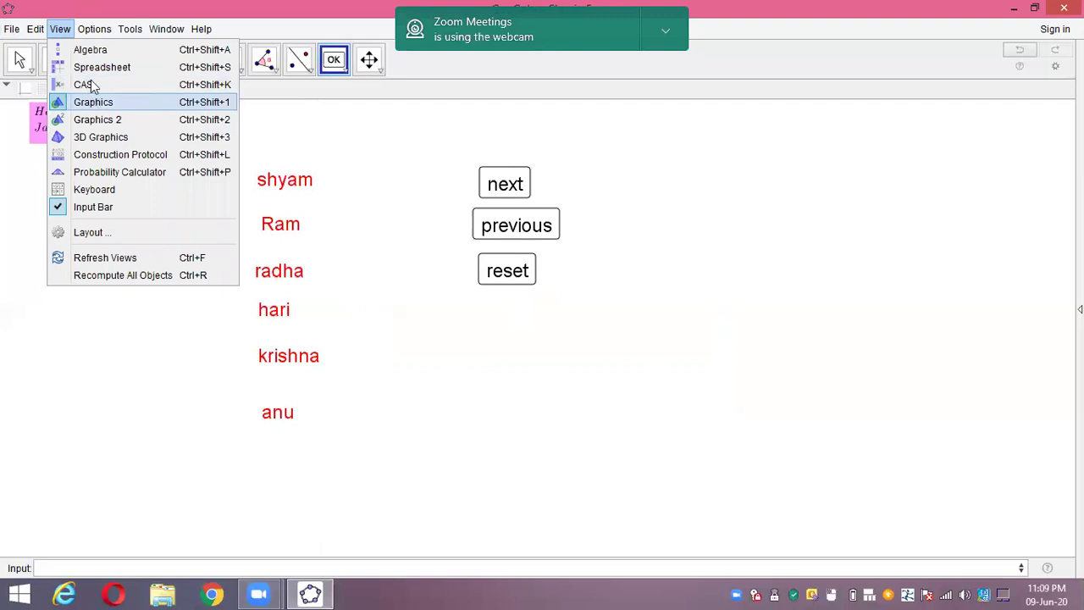
click(84, 49)
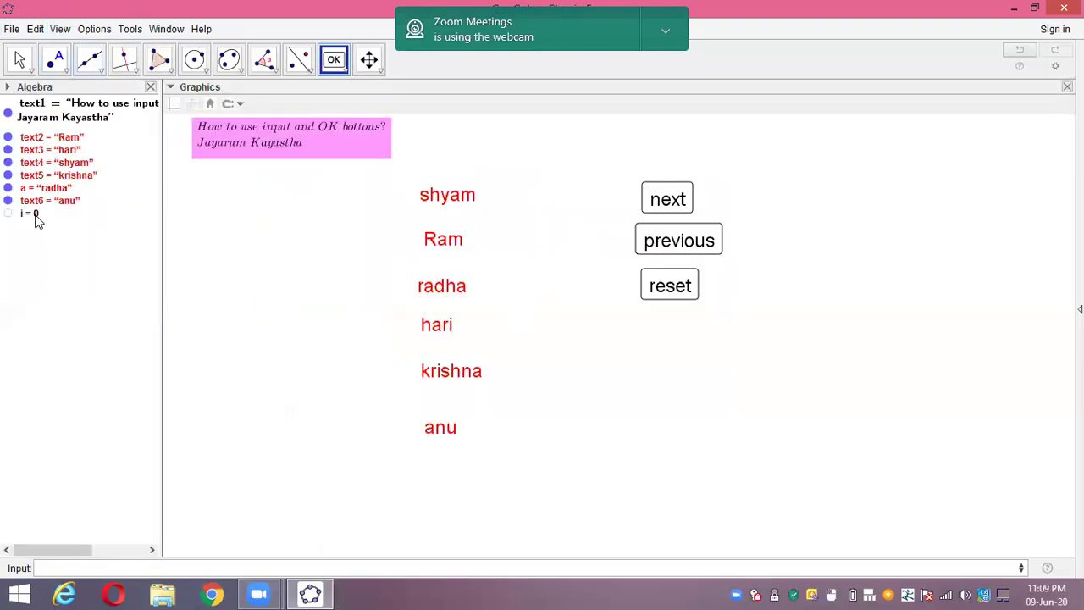
click(8, 213)
key(Escape)
drag(188, 168, 181, 223)
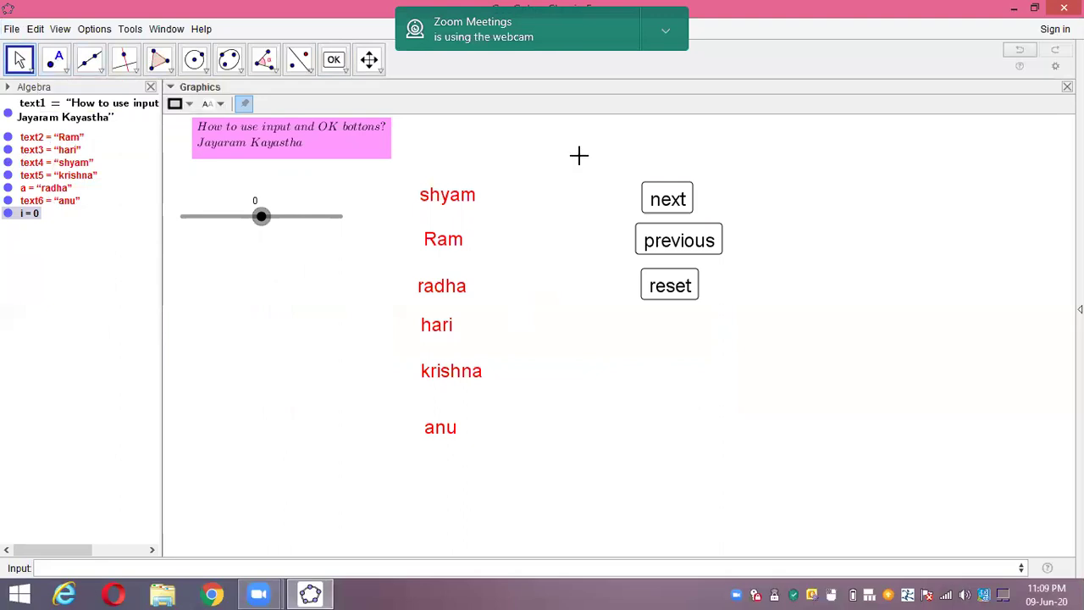
- Test next three times, previous three times, then reset i back to 0
click(659, 195)
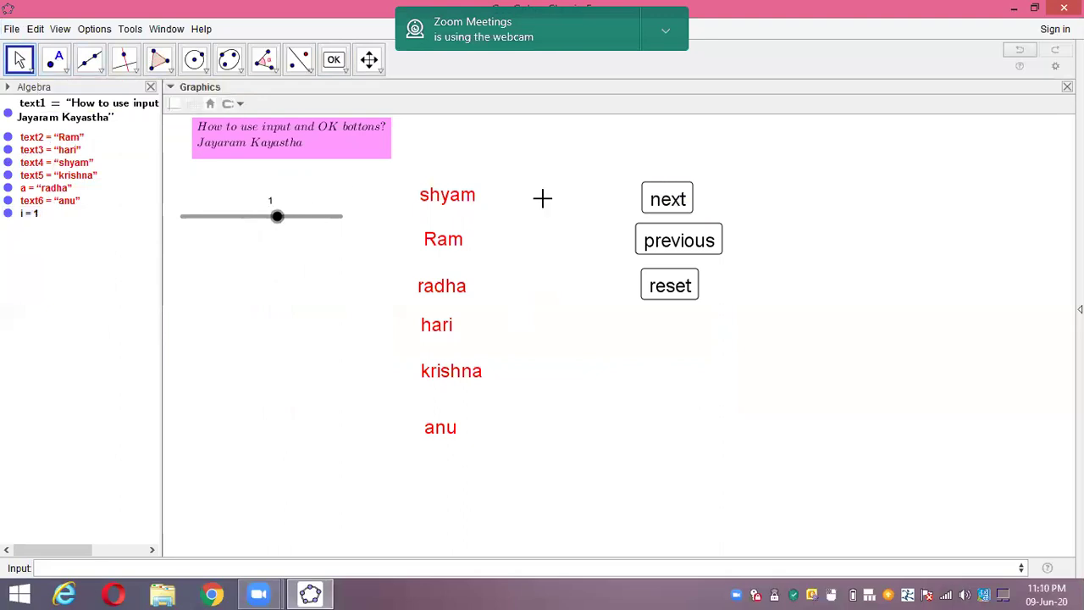
click(670, 195)
click(663, 190)
click(661, 231)
click(661, 229)
click(660, 227)
click(661, 285)
- Repeat the next and reset tests, then hide the i slider again
click(663, 203)
click(666, 287)
click(665, 204)
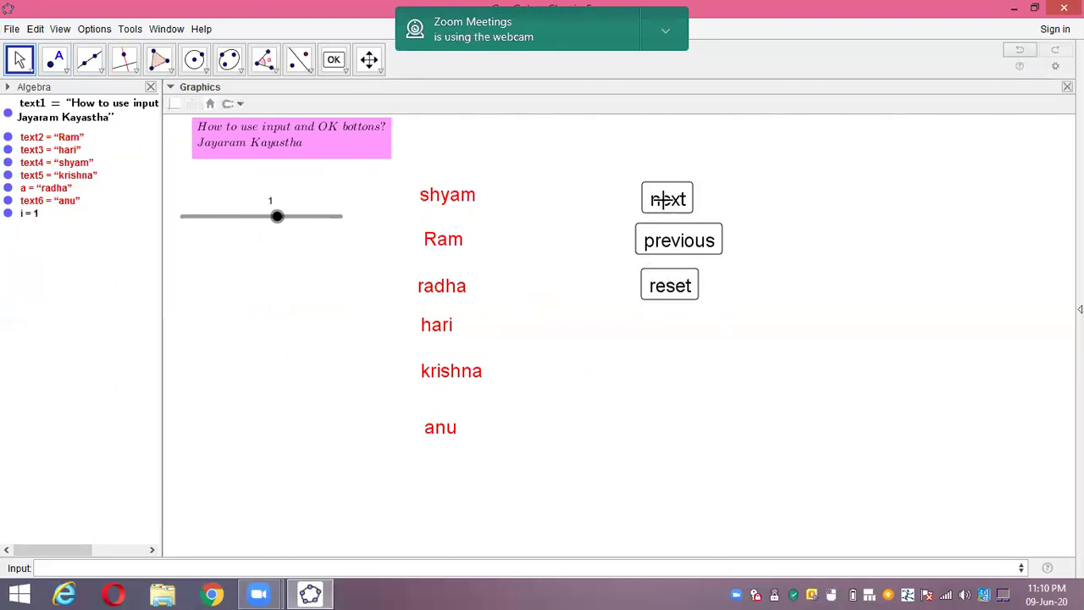
click(661, 206)
click(654, 210)
click(658, 289)
click(7, 214)
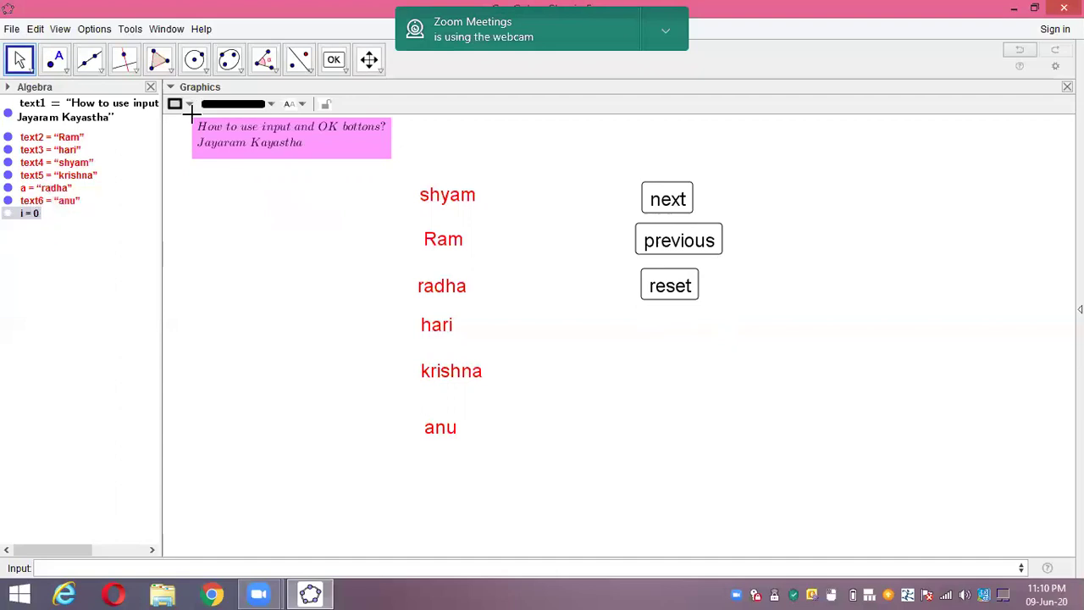
- Add an input box captioned sn linked to i and drag it beside hari
click(340, 74)
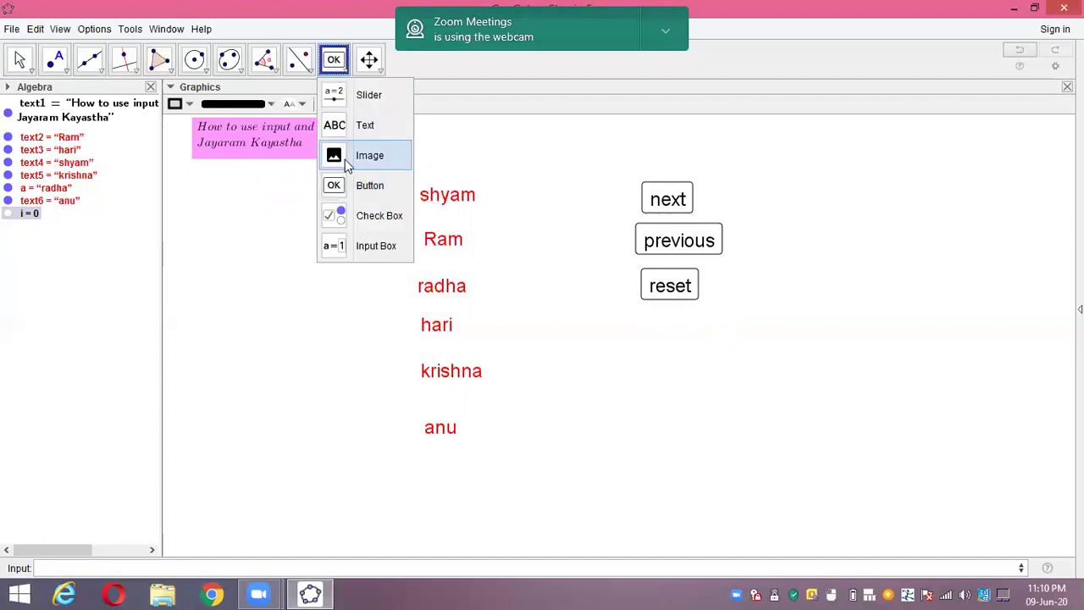
click(342, 248)
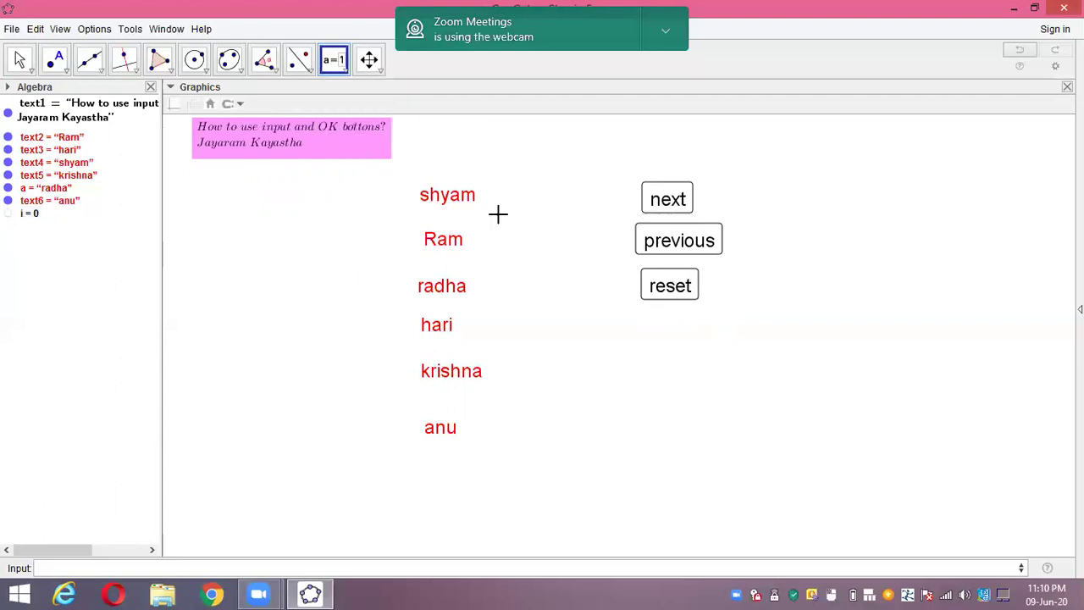
click(671, 337)
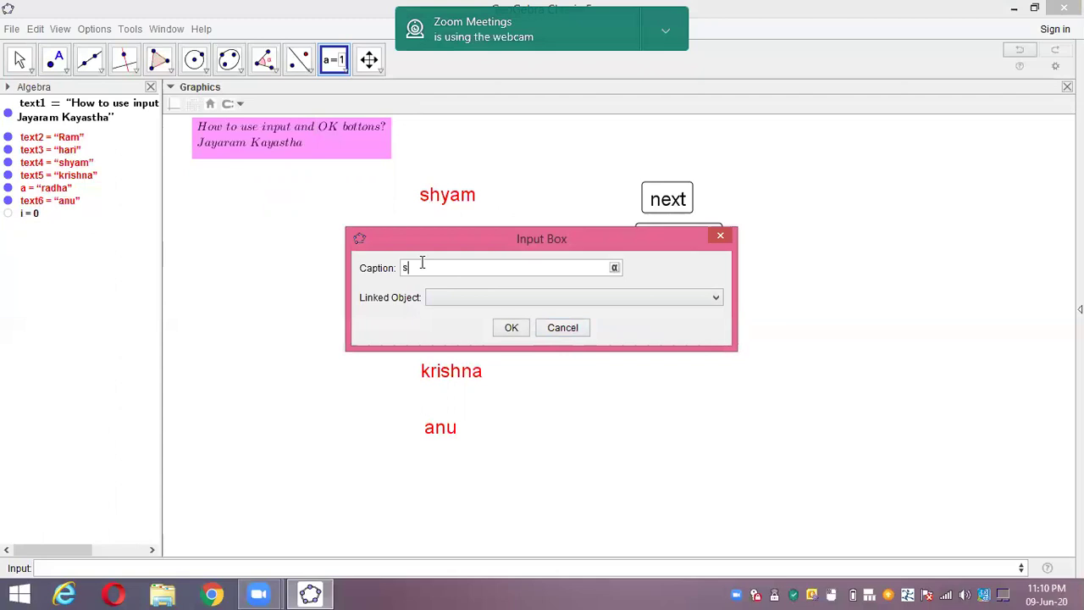
click(712, 298)
click(713, 300)
click(526, 319)
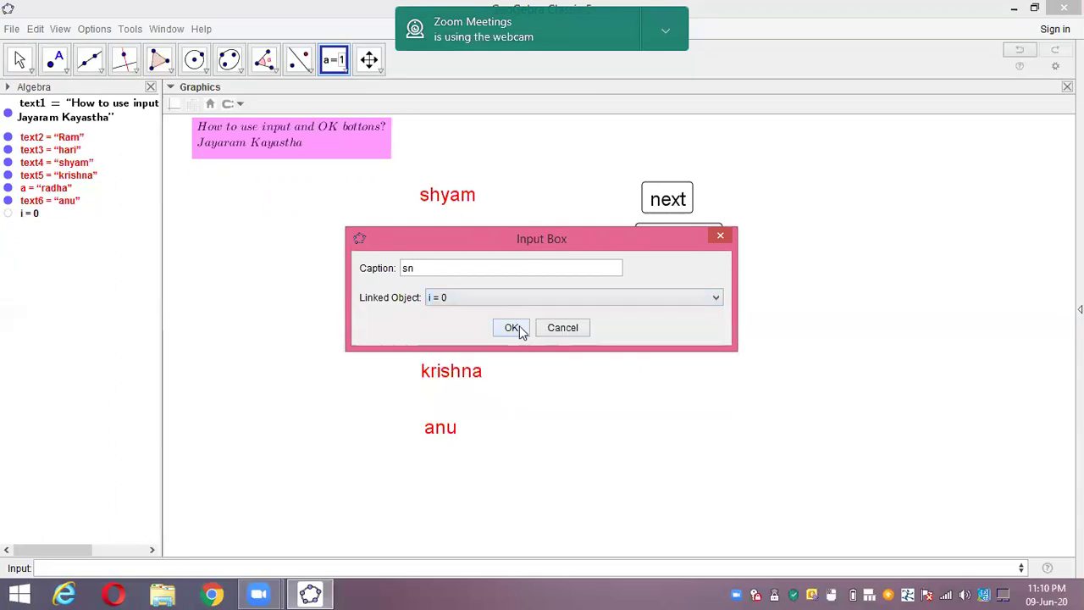
click(519, 327)
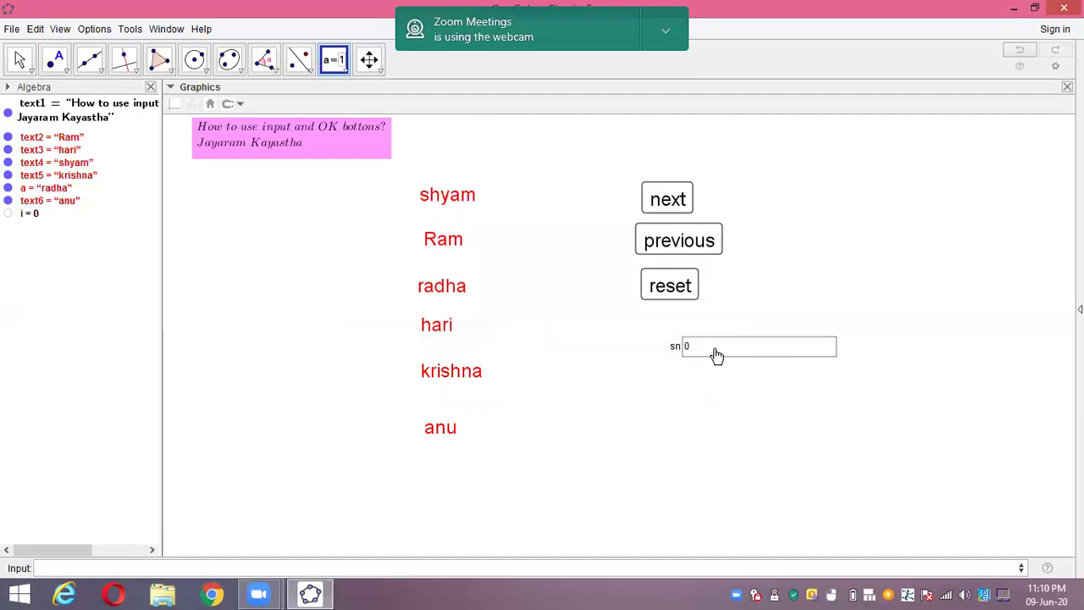
drag(716, 354, 676, 336)
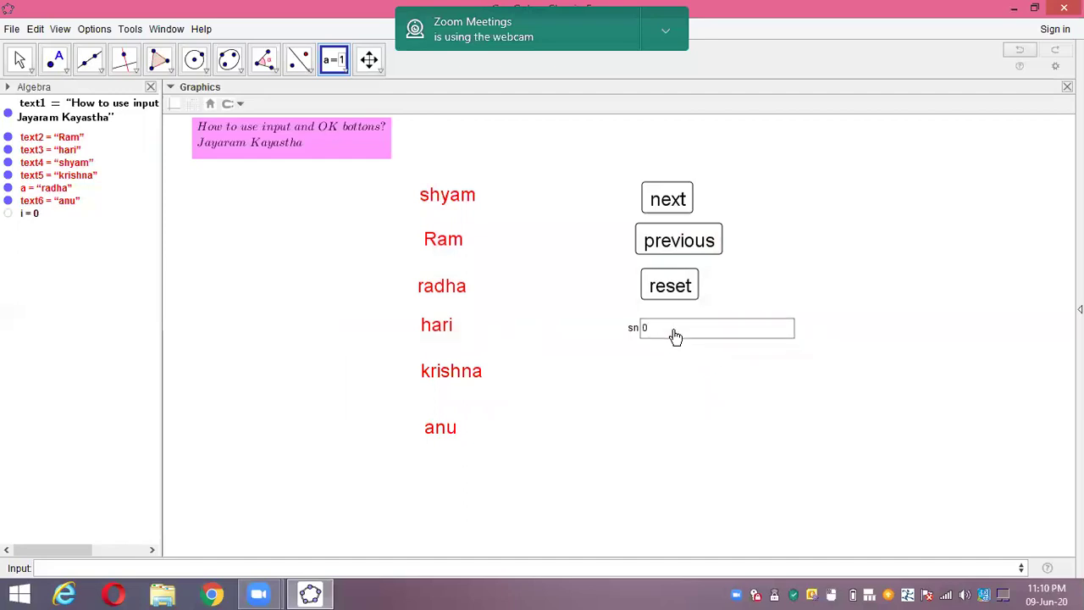
- Set the sn input box length to 2 and move it to the canvas top-left
right_click(732, 330)
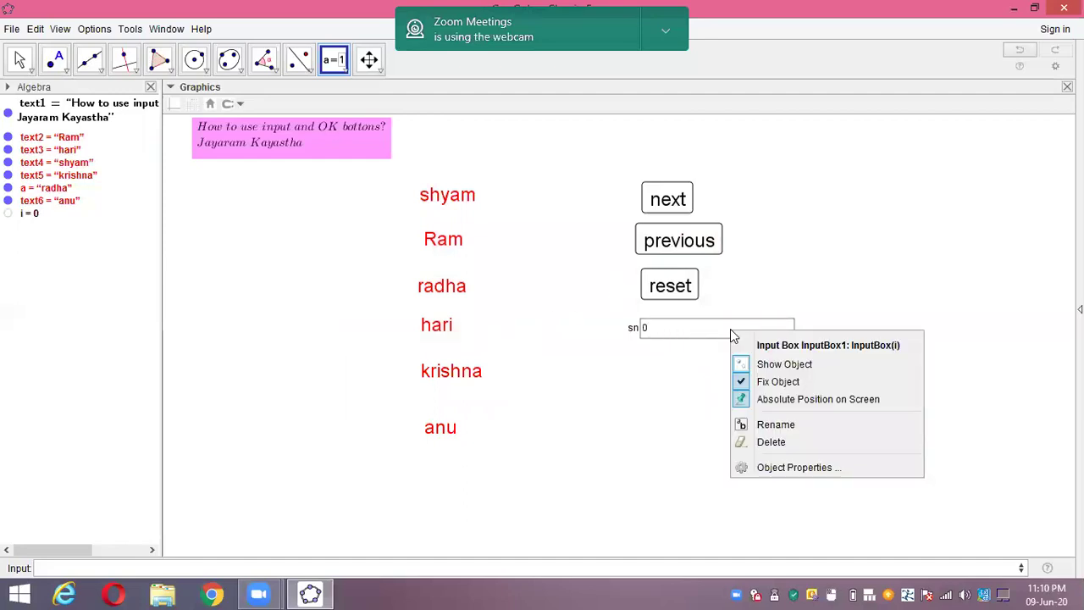
click(780, 467)
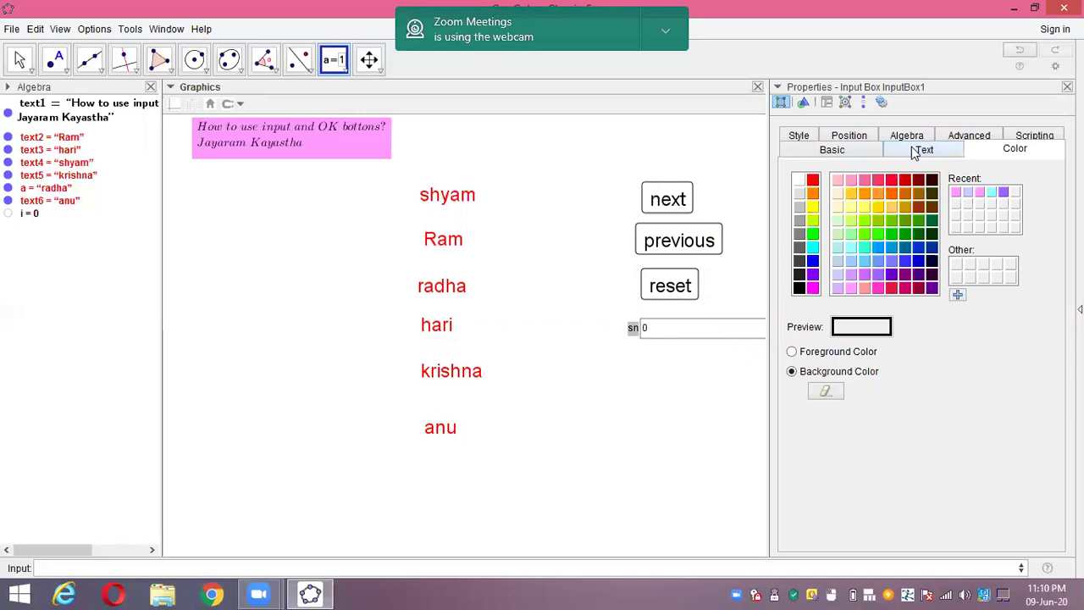
click(799, 138)
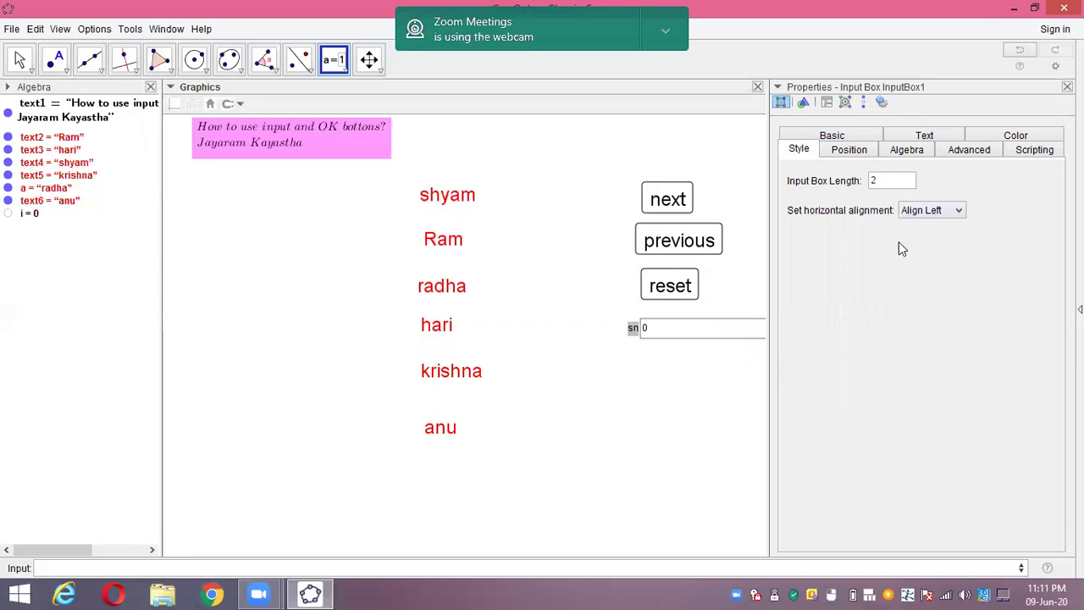
key(Return)
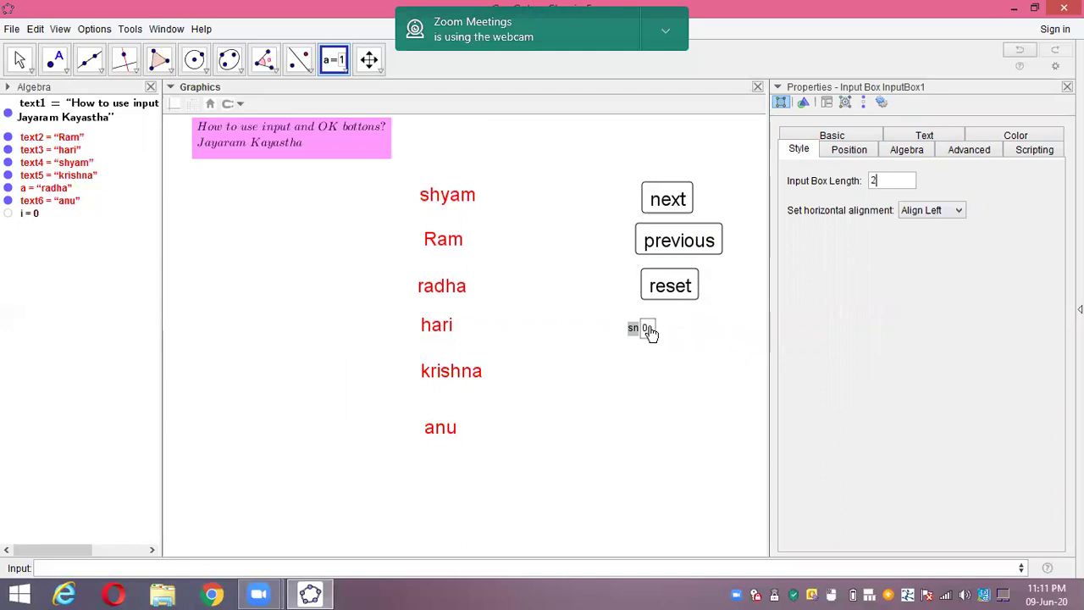
drag(650, 333, 211, 196)
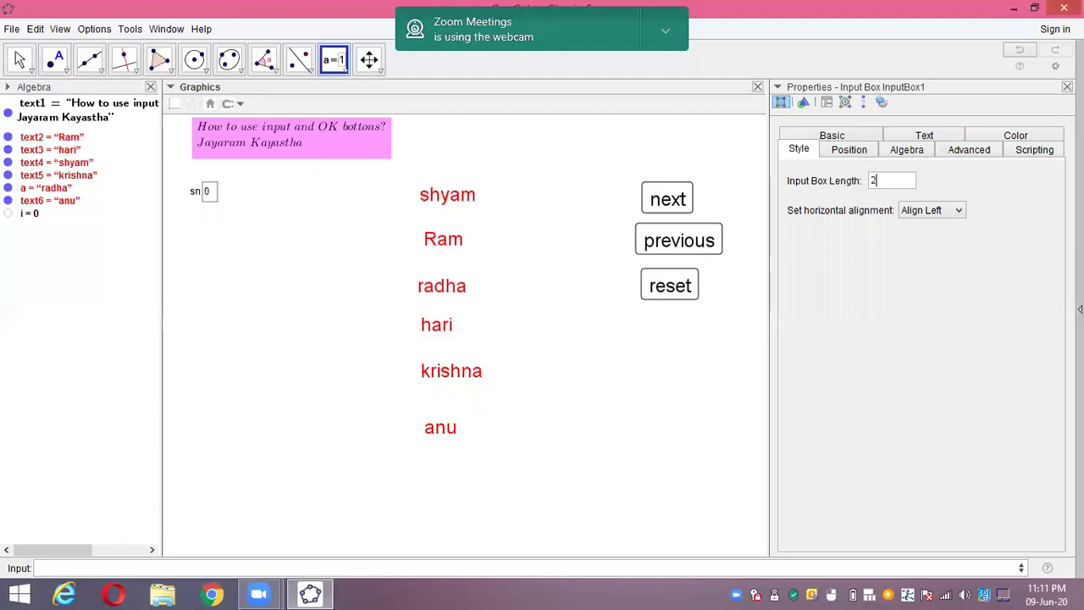
key(Escape)
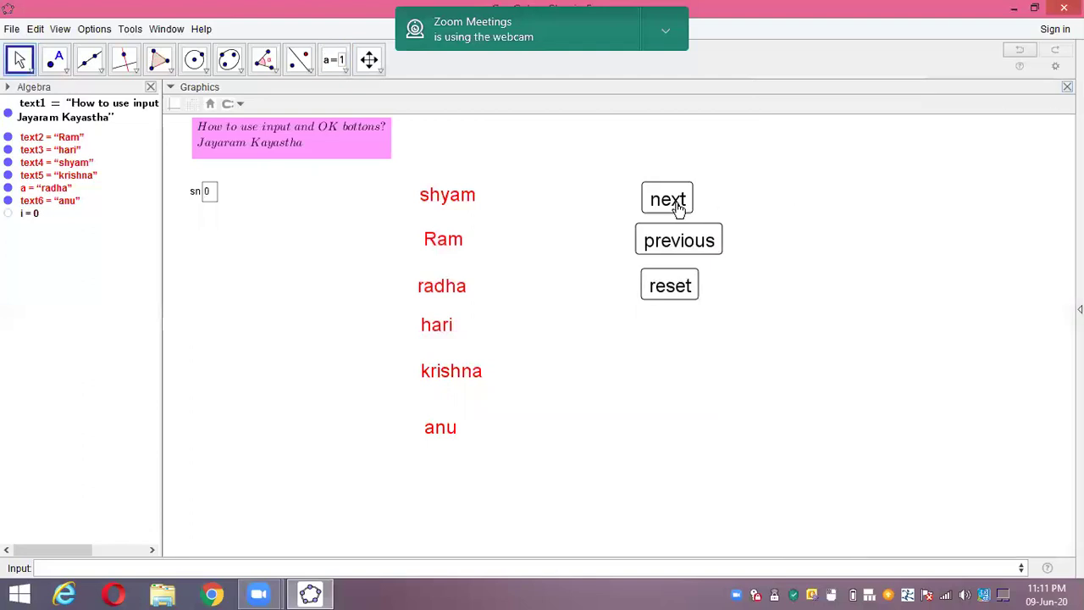
- Advance the counter with next, then step it back once with previous
click(678, 201)
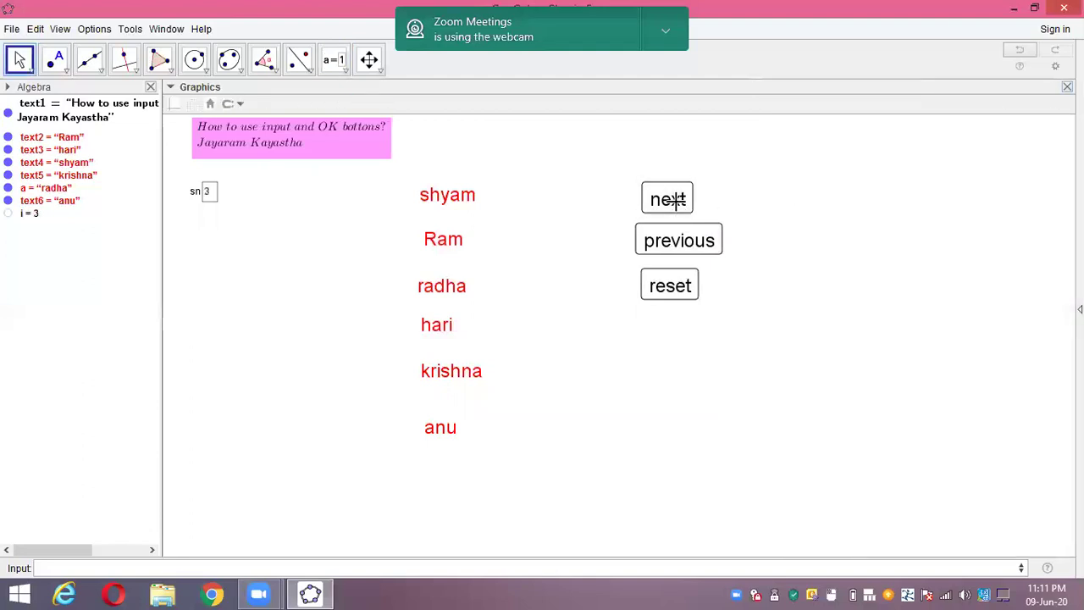
click(669, 200)
click(668, 200)
click(669, 200)
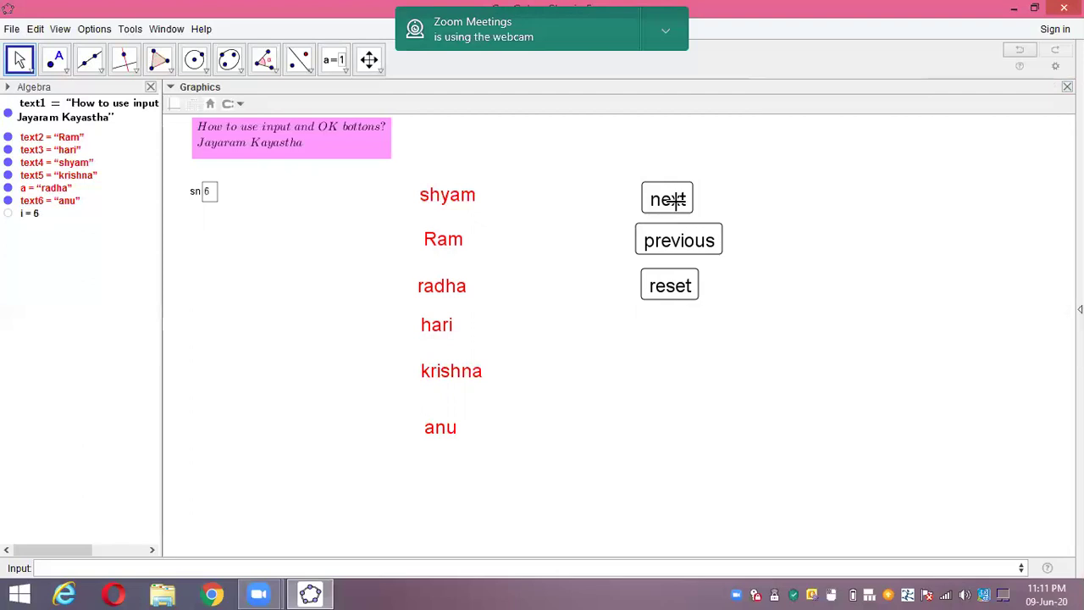
click(685, 240)
- Set shyam's show condition to i=1 and Ram's to i=2 under Advanced properties
right_click(448, 203)
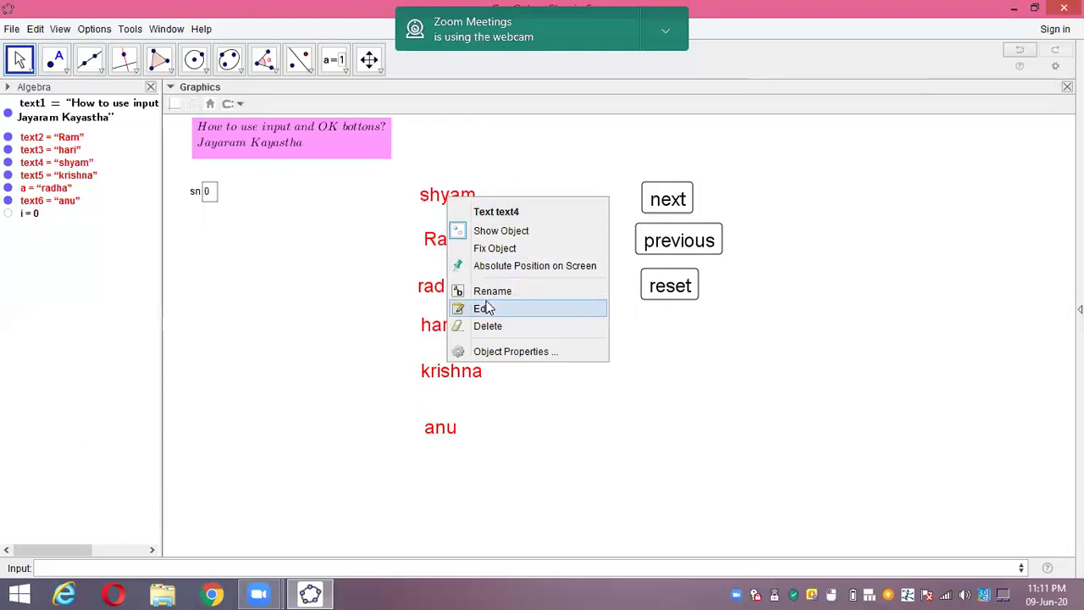
click(507, 350)
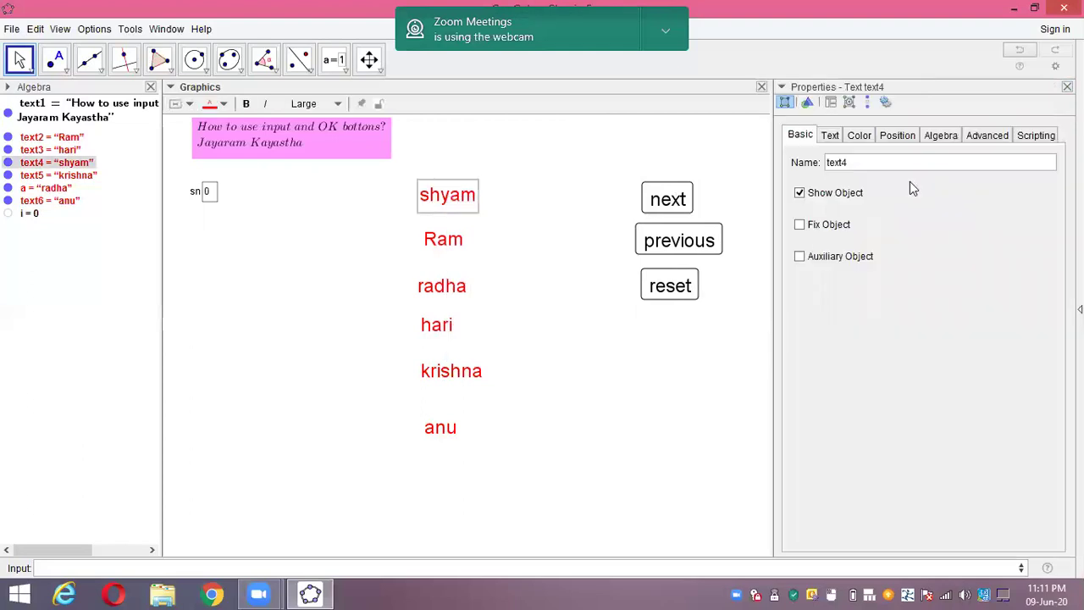
click(978, 139)
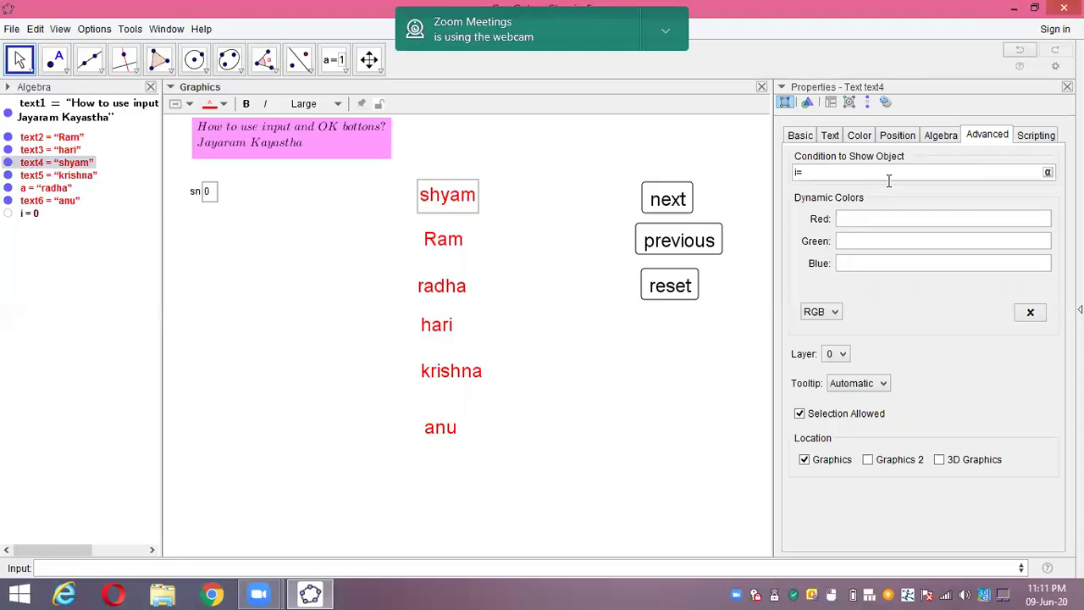
text(i=1)
key(Return)
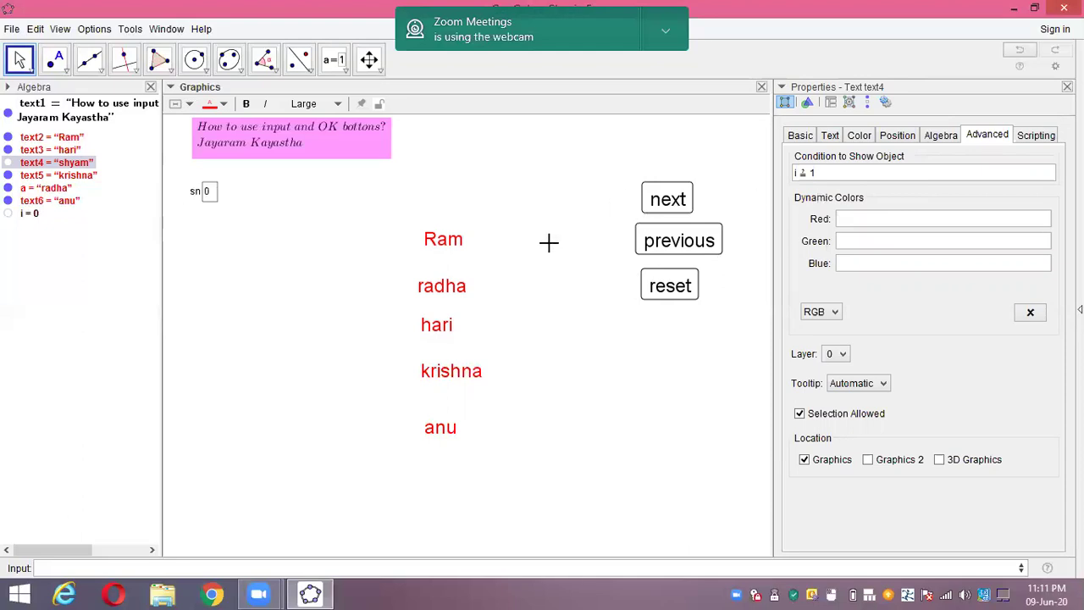
click(446, 246)
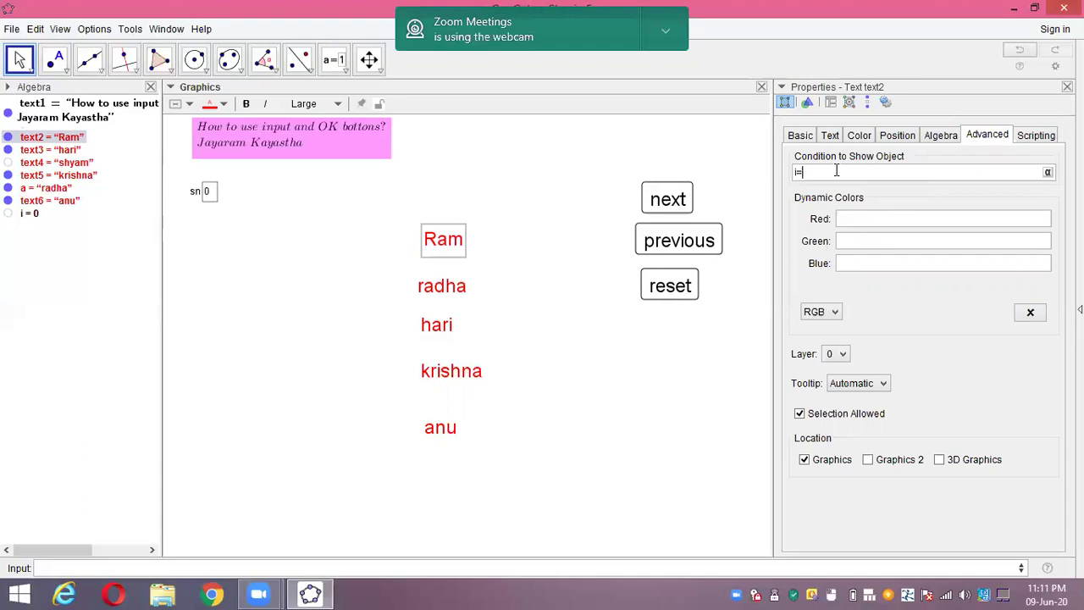
click(836, 171)
text(i=2)
key(Return)
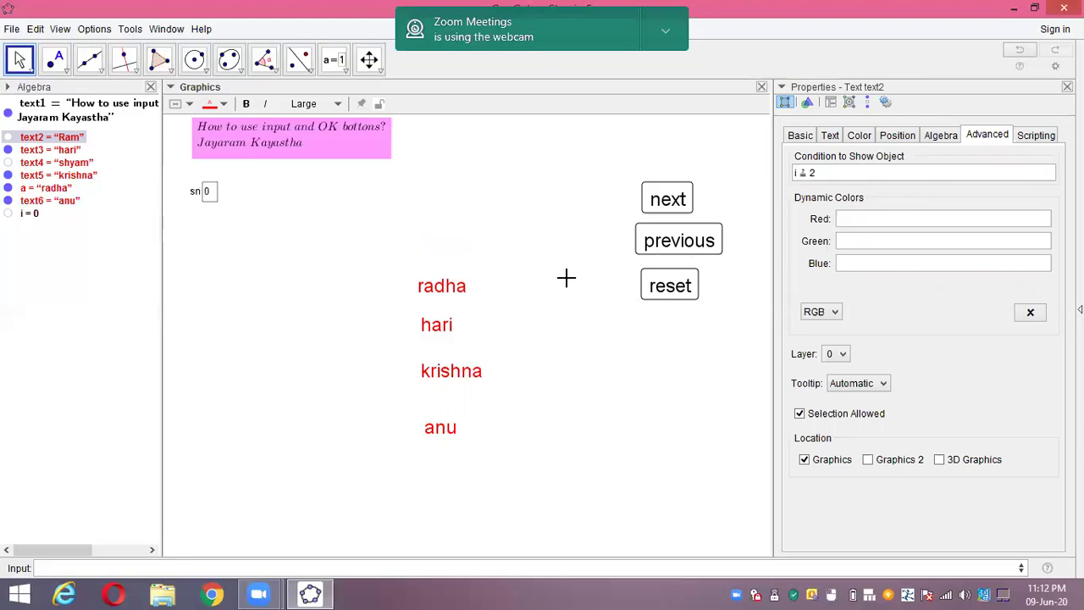
- Set radha's show condition to i=3 and hari's to i=4
click(448, 286)
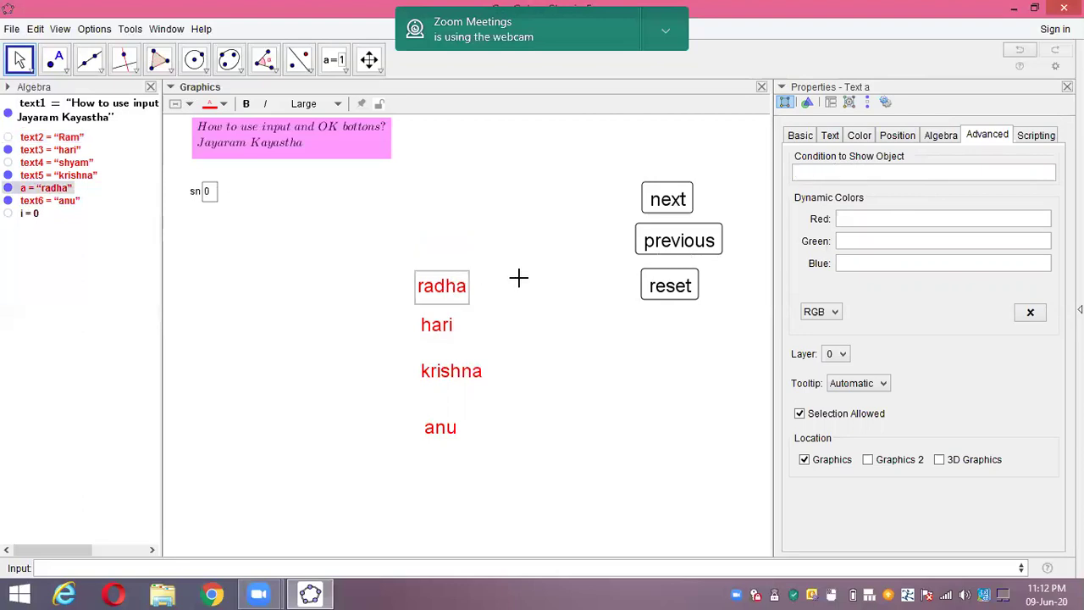
text(i=)
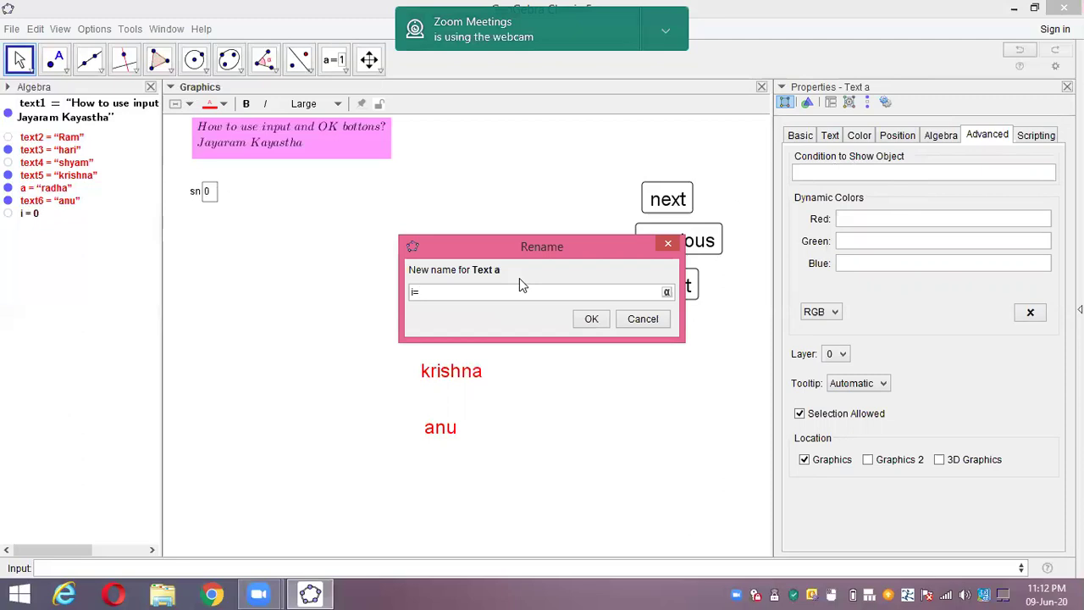
click(644, 319)
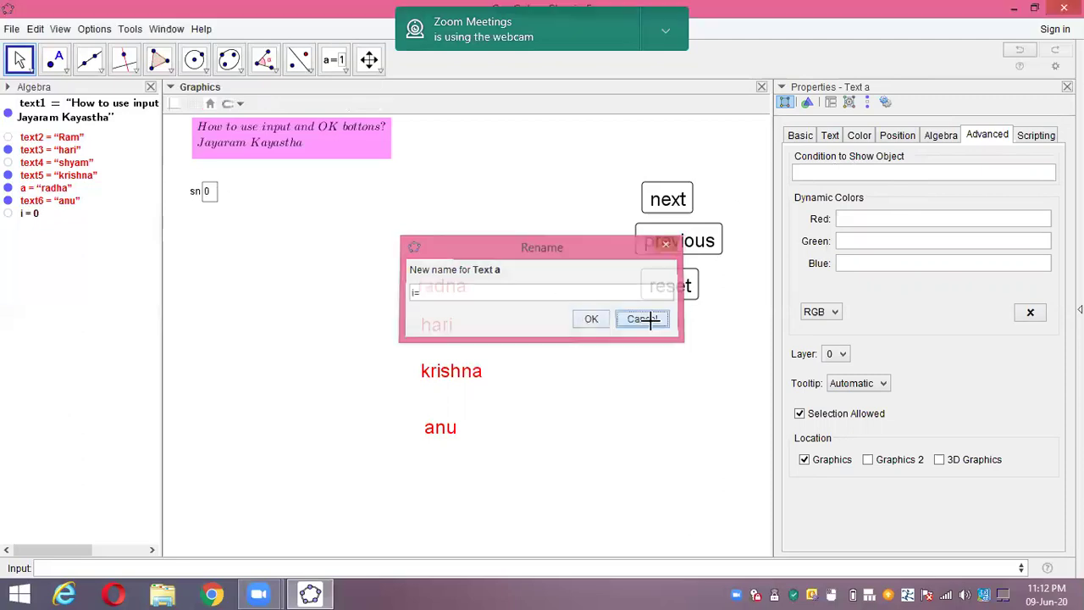
click(843, 172)
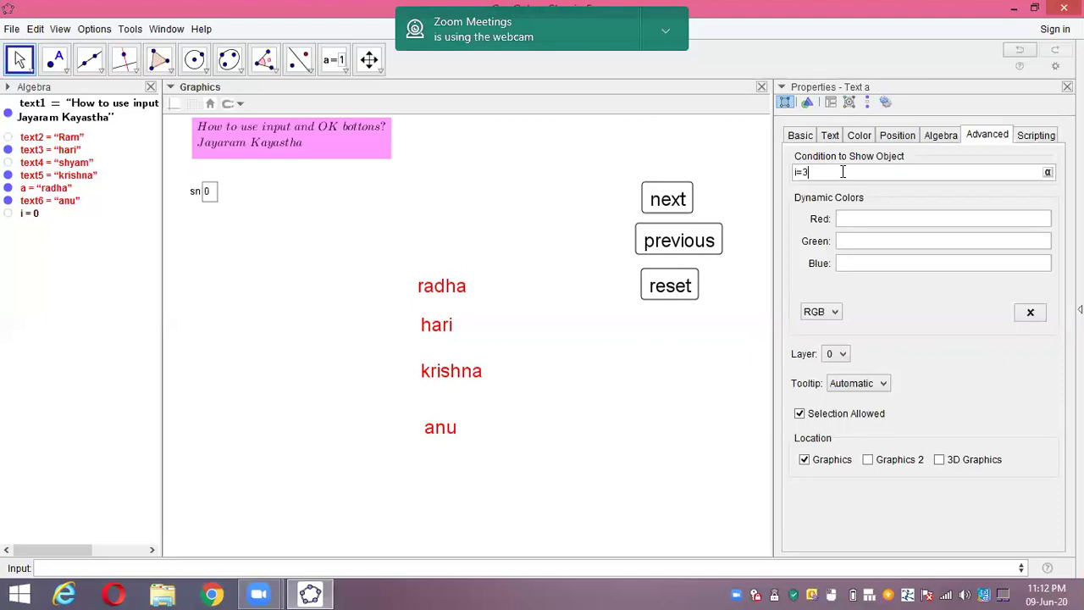
text(i=3)
key(Return)
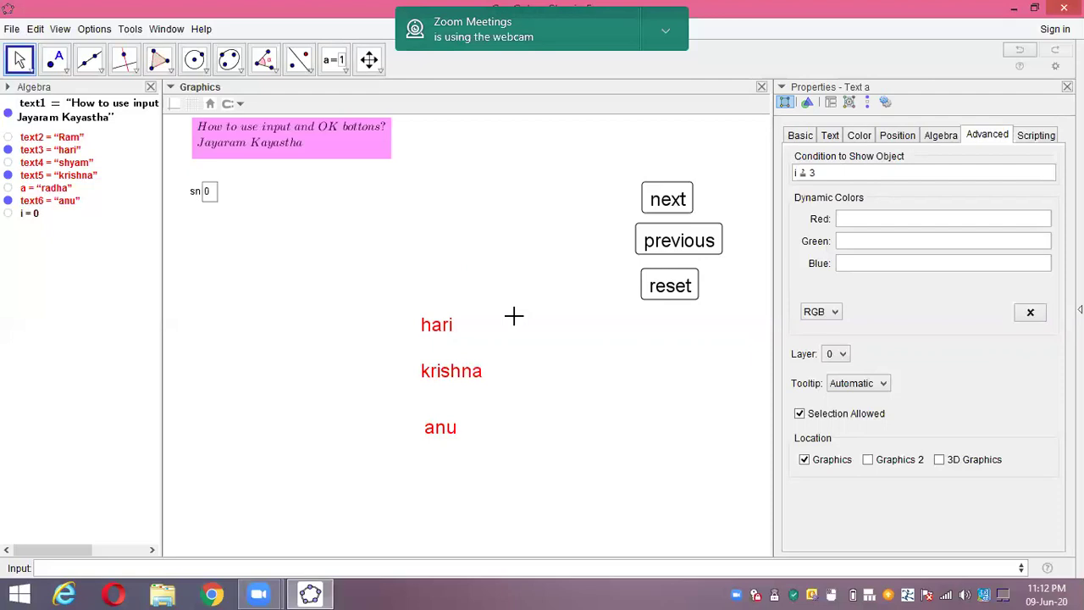
click(436, 325)
click(863, 173)
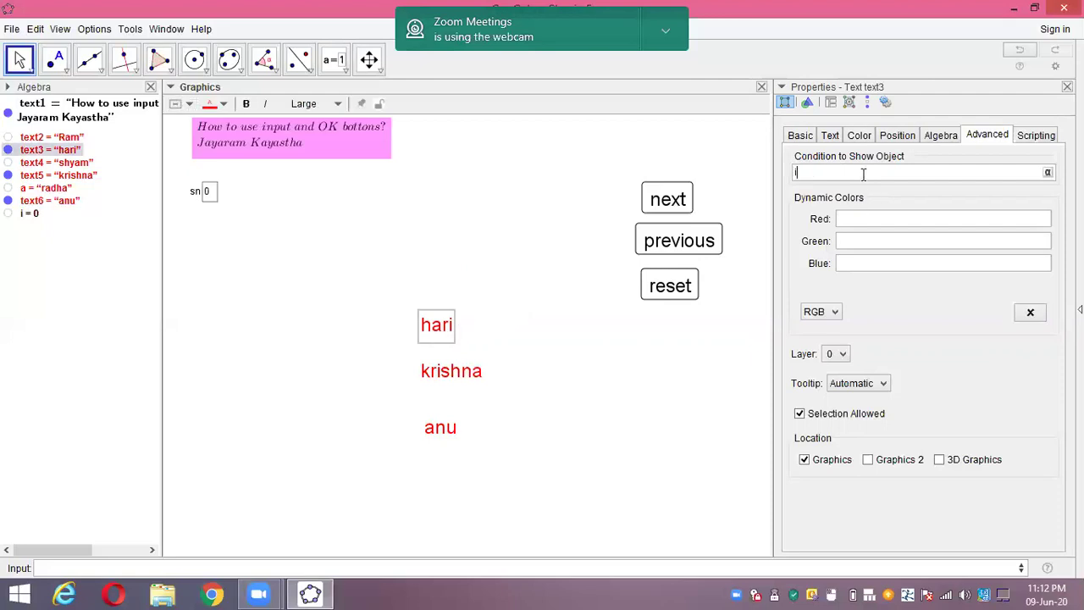
text(i=r4)
text(4)
key(Return)
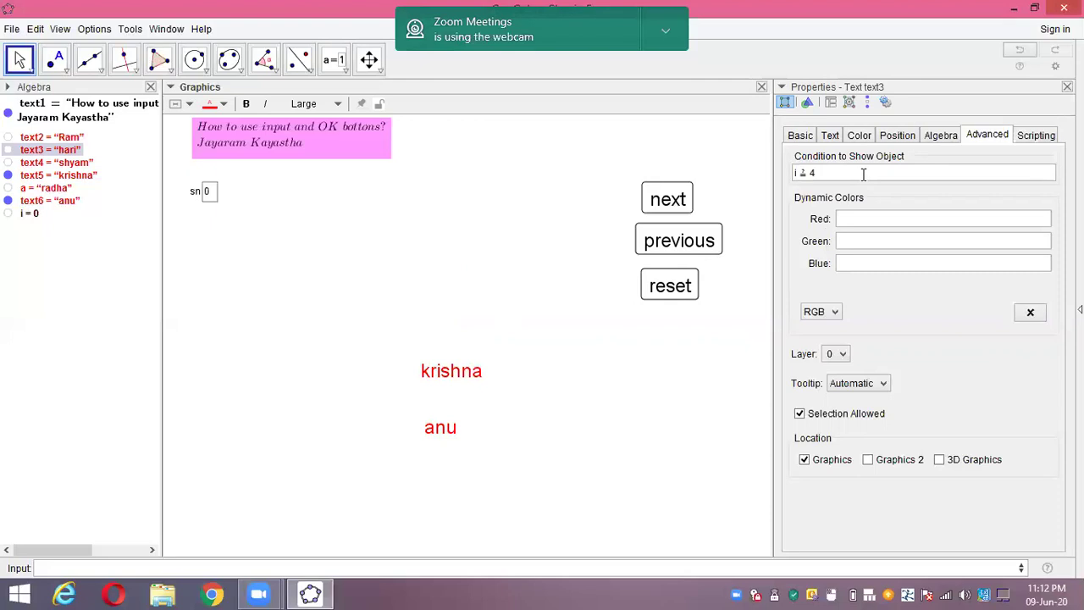
- Correct krishna's condition to i=5, set anu's to i=6, and close Properties
click(482, 360)
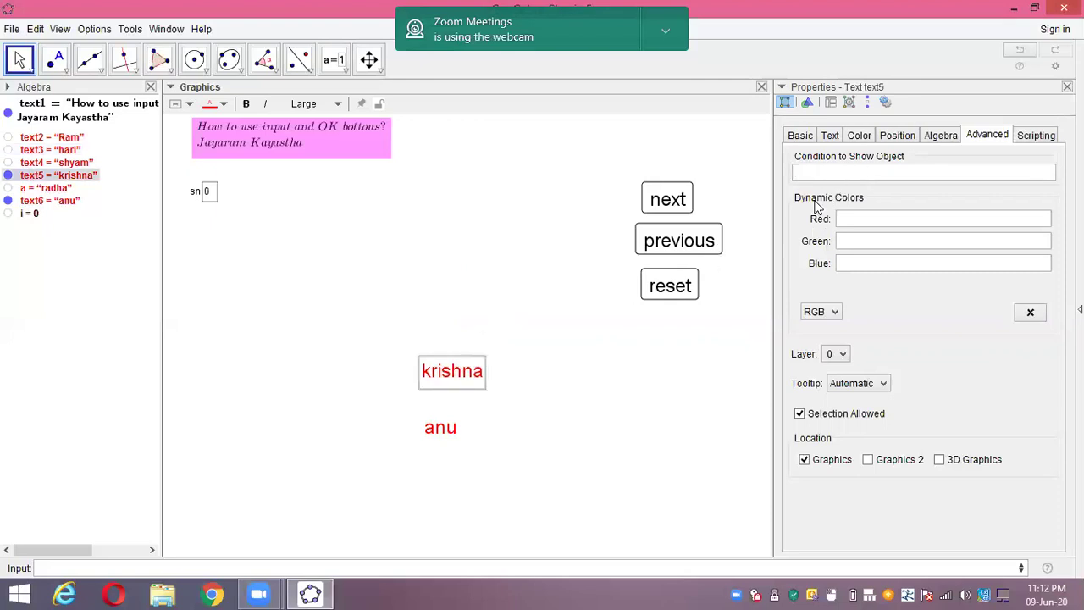
click(826, 168)
text(i=t5)
key(Return)
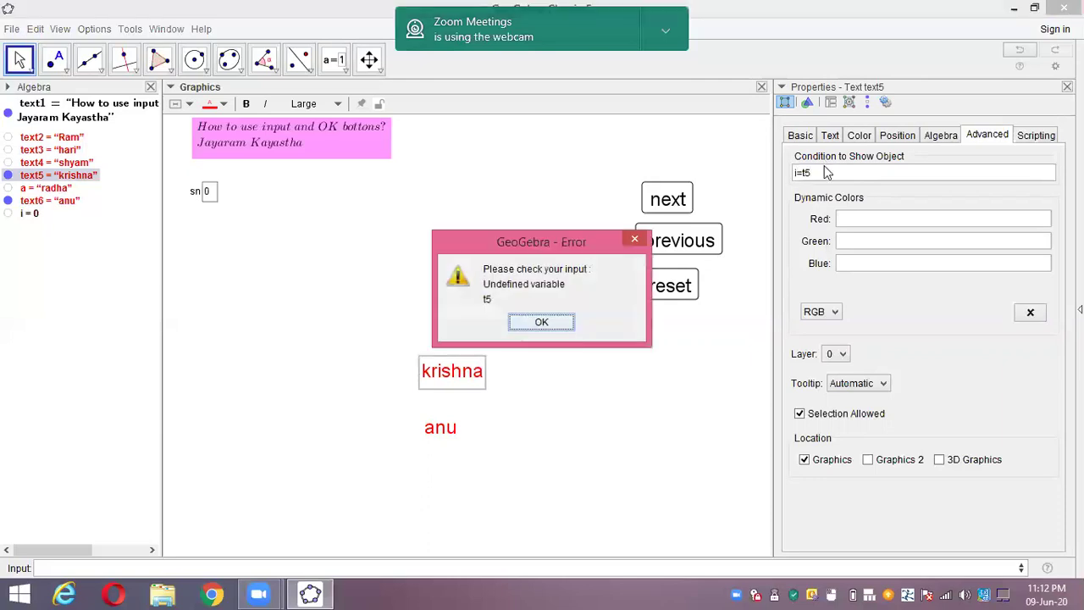
click(543, 322)
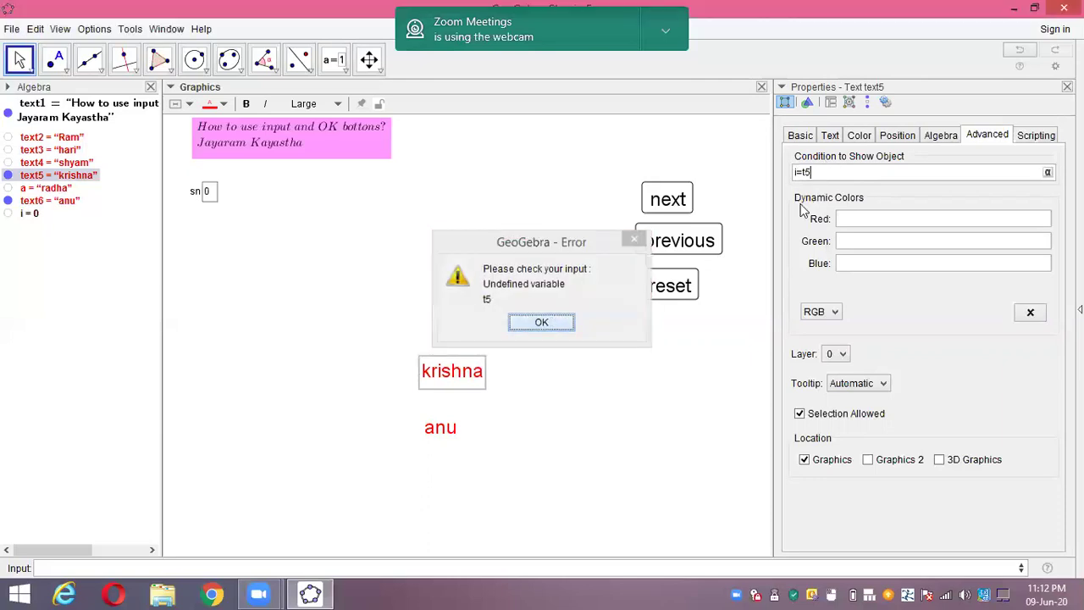
key(BackSpace)
key(BackSpace)
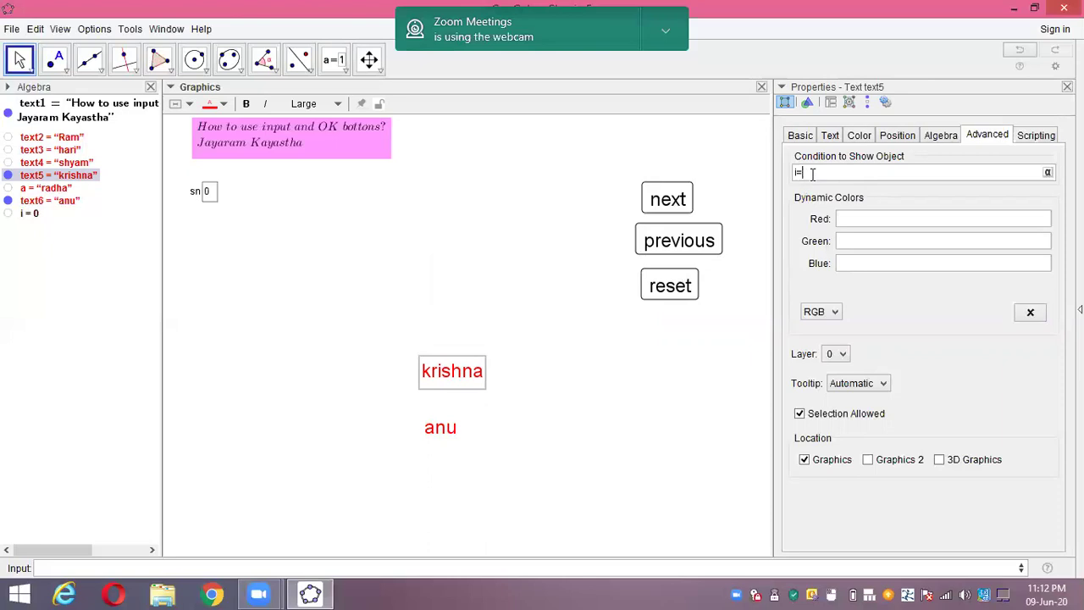
text(5)
key(Return)
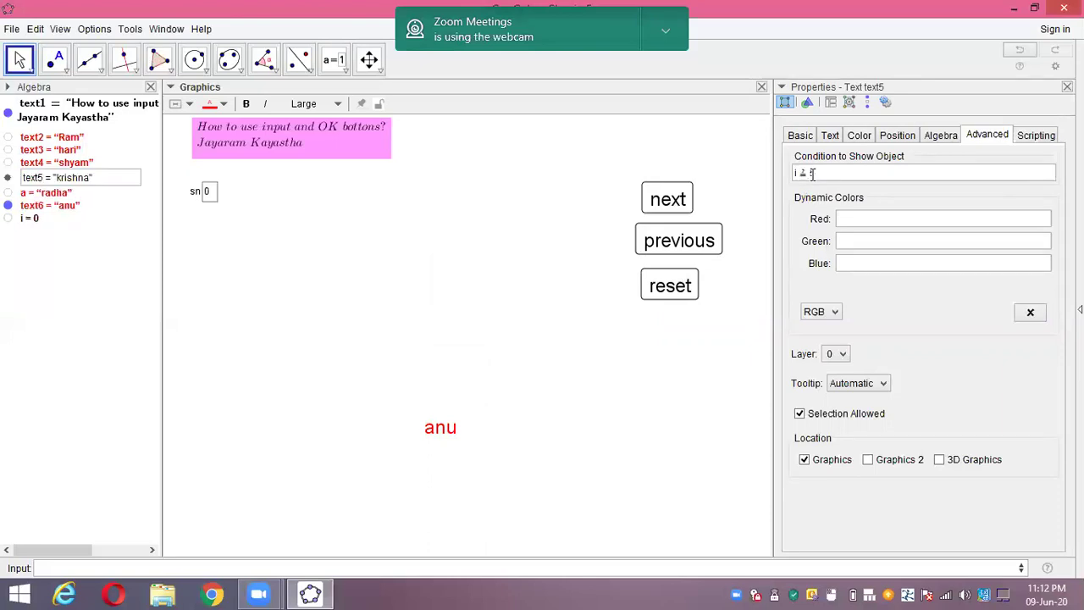
click(446, 439)
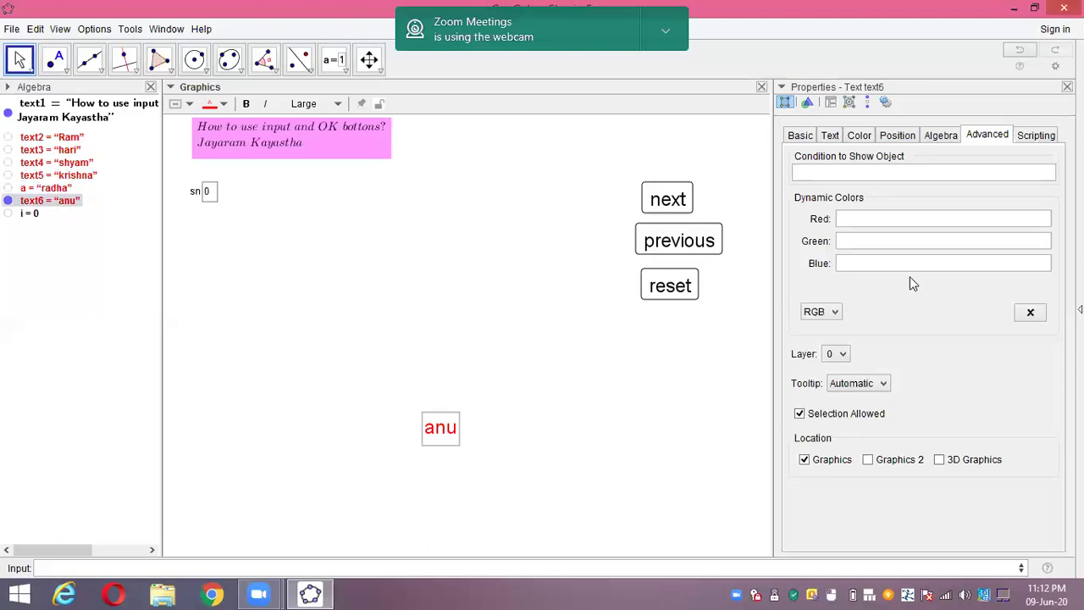
click(849, 172)
key(Return)
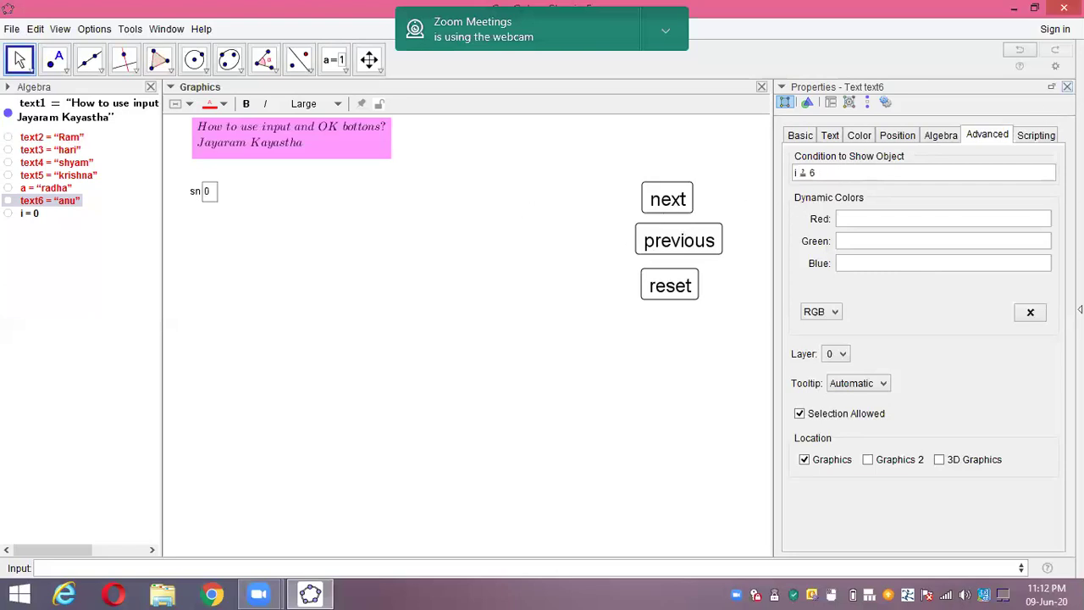
click(1067, 86)
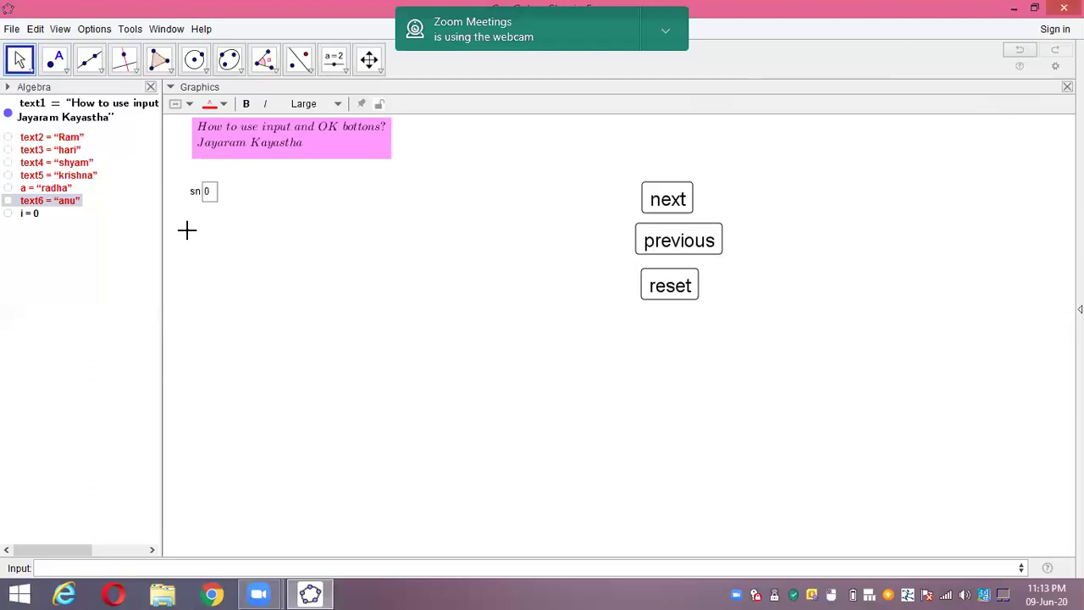
- Step forward through all six names from shyam to anu, then reset to 0
click(666, 205)
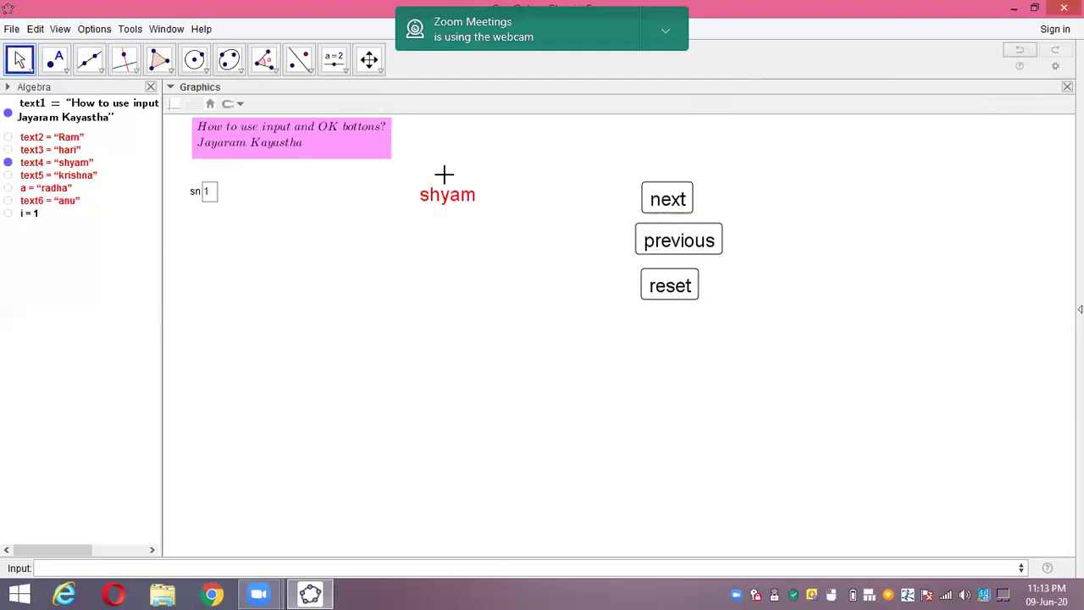
click(676, 208)
click(675, 209)
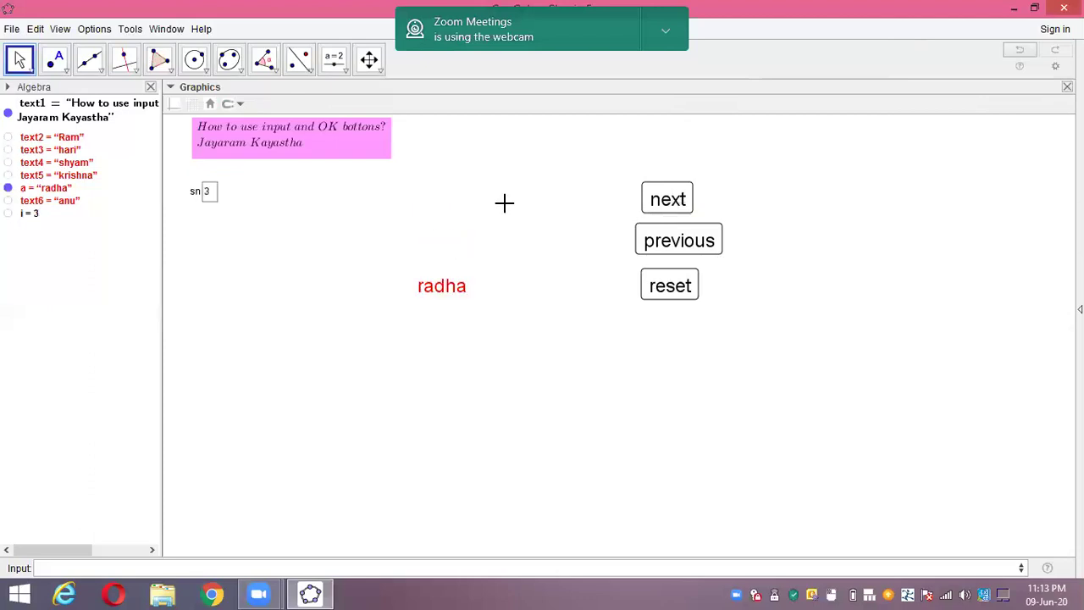
click(666, 208)
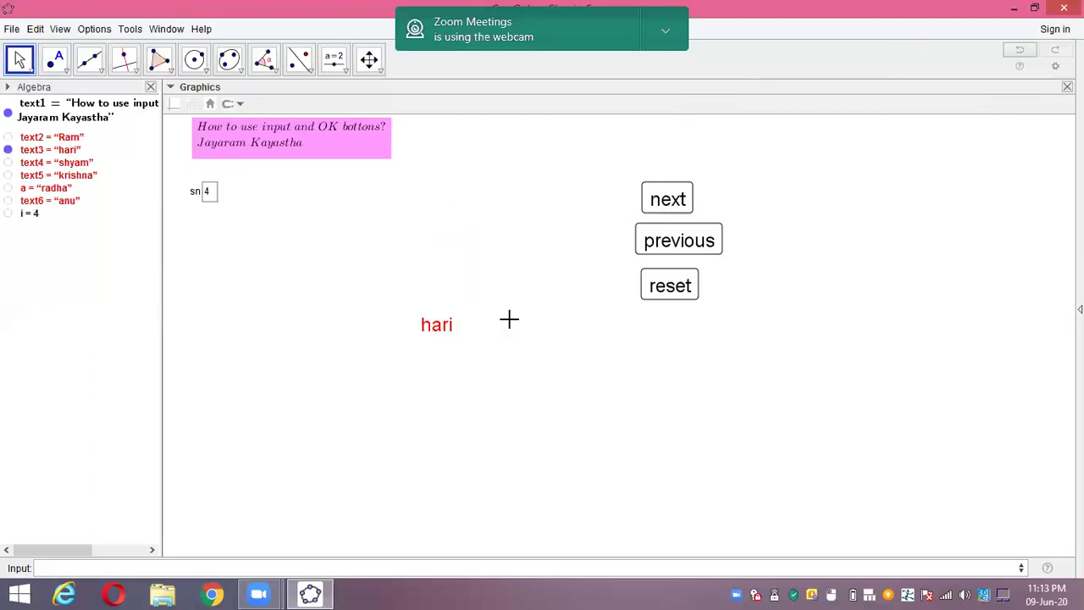
click(668, 208)
click(668, 208)
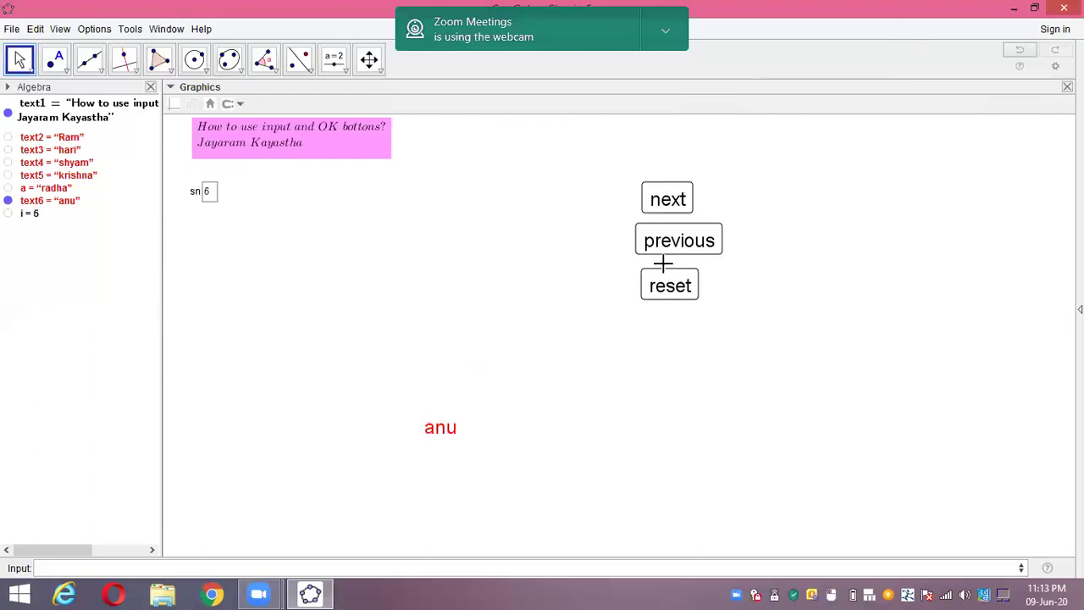
click(671, 285)
- Go forward to radha, back to Ram, reset, then advance again to Ram
click(668, 200)
click(669, 200)
click(668, 200)
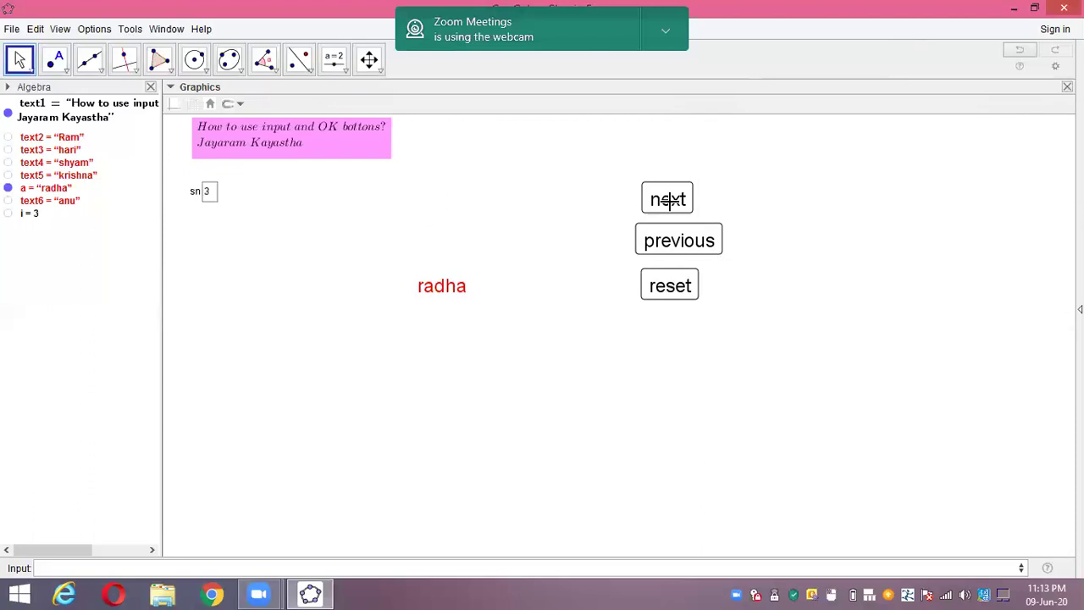
click(670, 244)
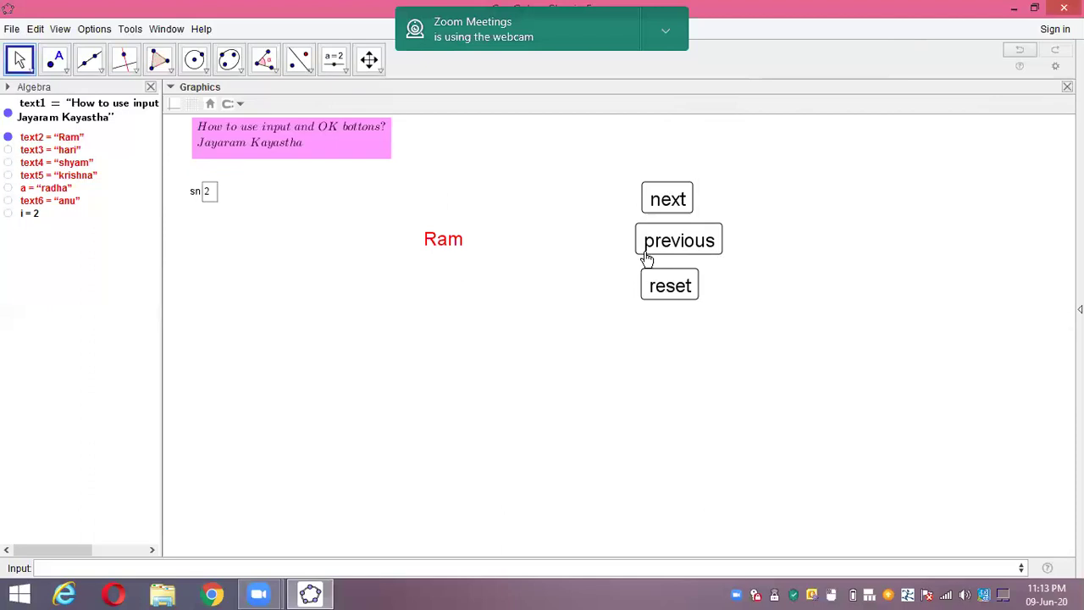
click(673, 288)
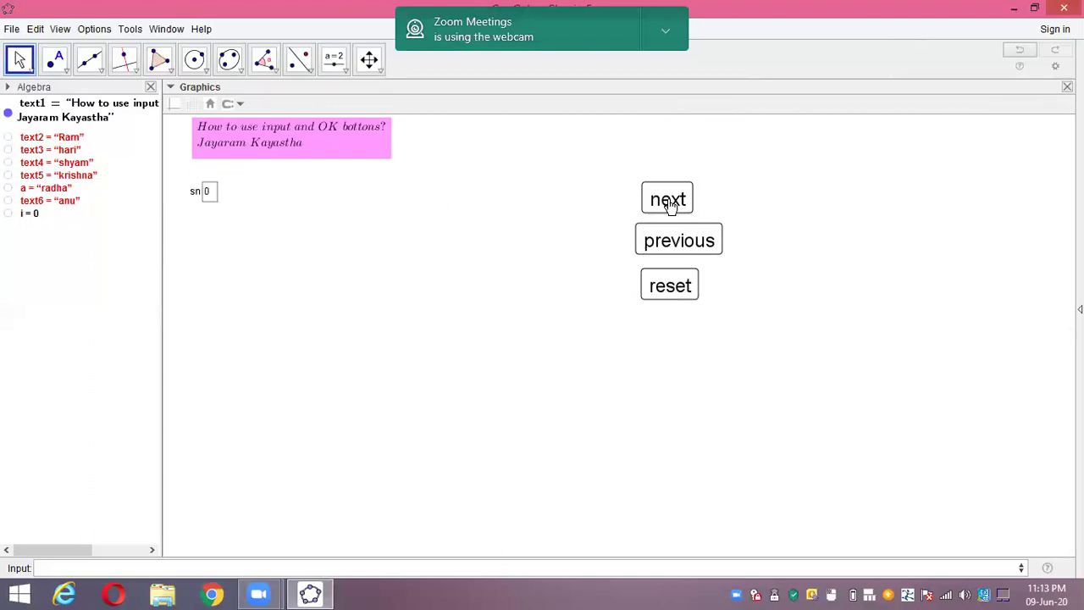
click(669, 203)
click(676, 202)
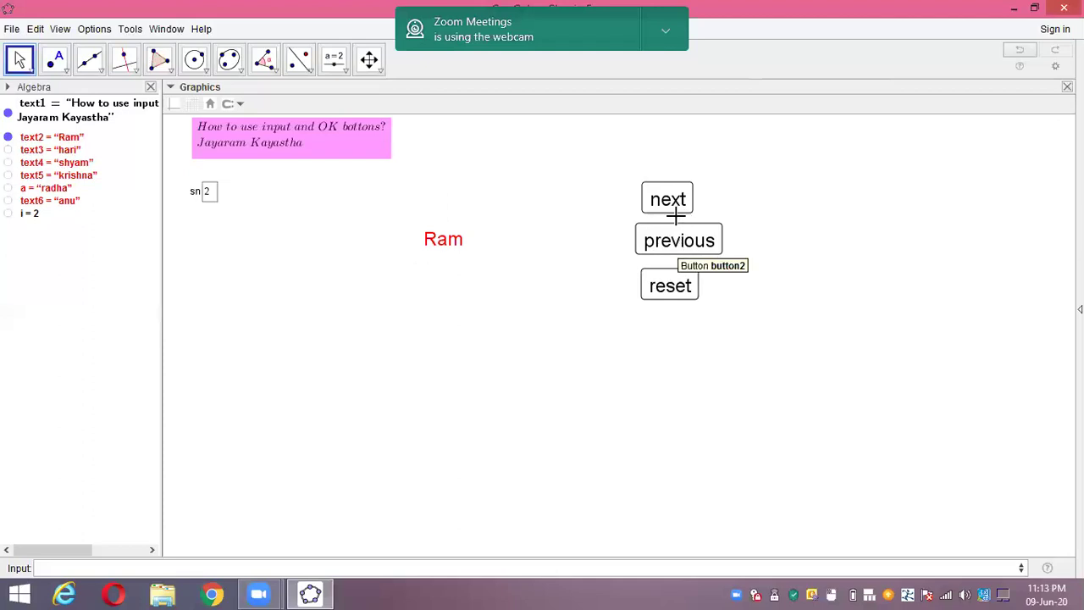
- Change shyam's show condition to i ≥ 1 using the symbol table
click(682, 243)
right_click(456, 197)
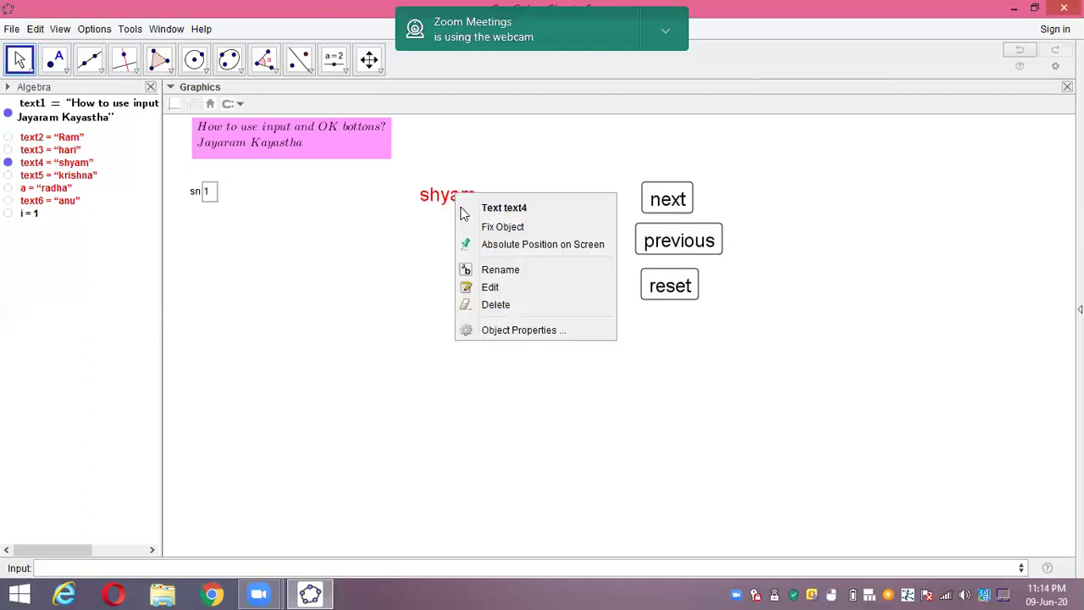
click(514, 331)
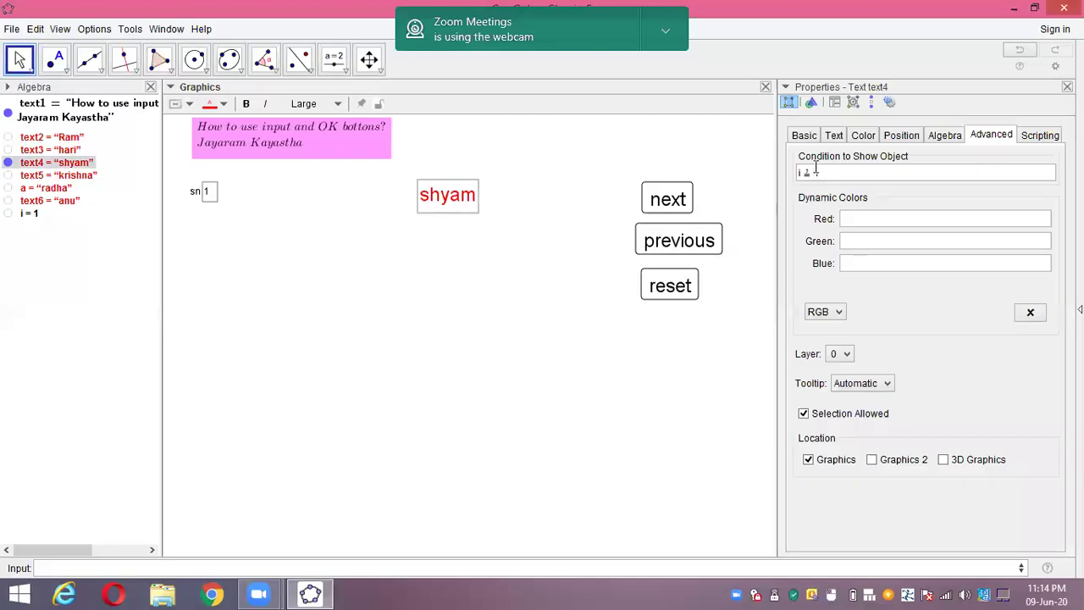
click(811, 172)
double_click(807, 172)
click(1048, 172)
click(926, 139)
key(Return)
click(1067, 87)
- Change Ram's show condition to i ≥ 2 and close Properties
click(668, 201)
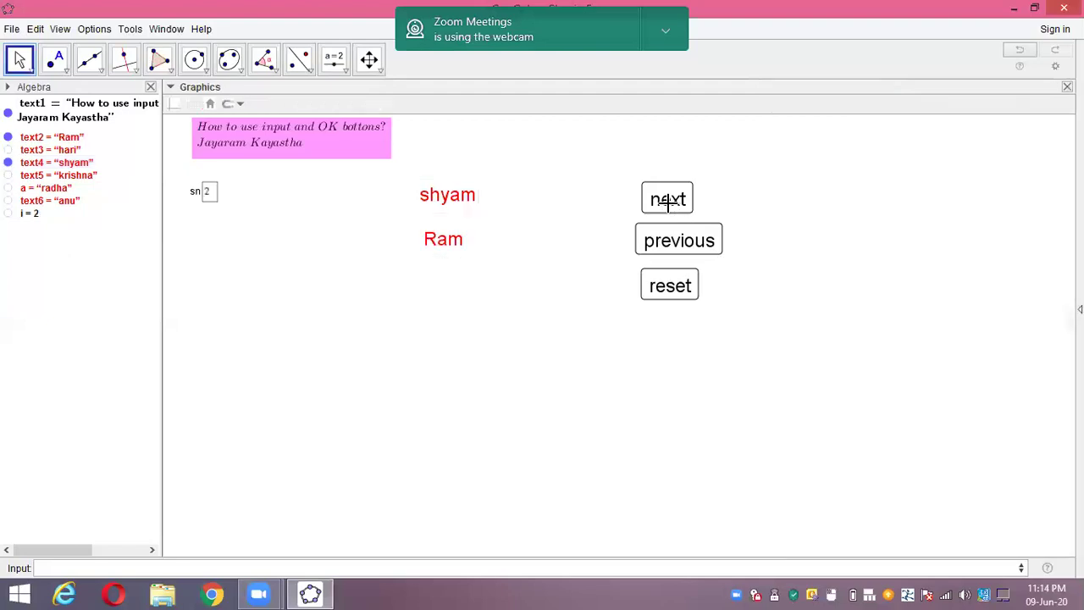
click(450, 244)
right_click(450, 244)
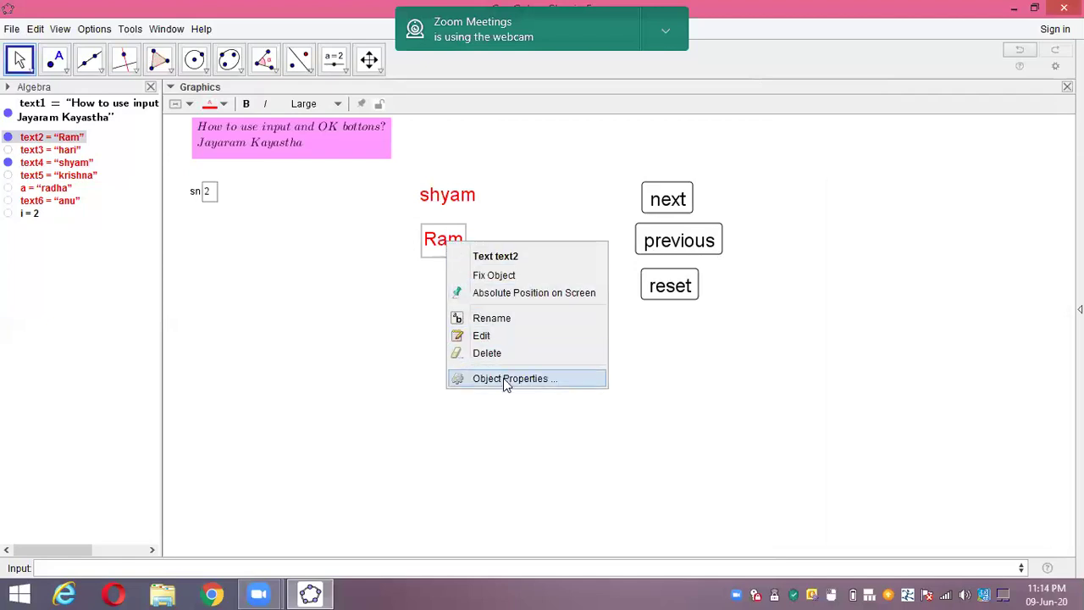
click(527, 379)
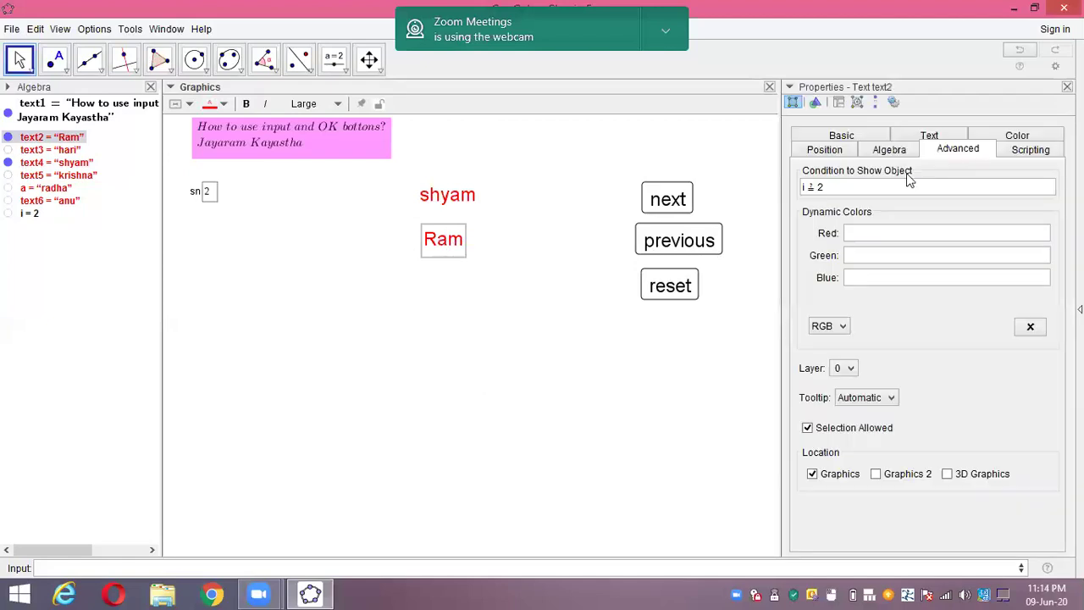
double_click(809, 187)
click(1048, 186)
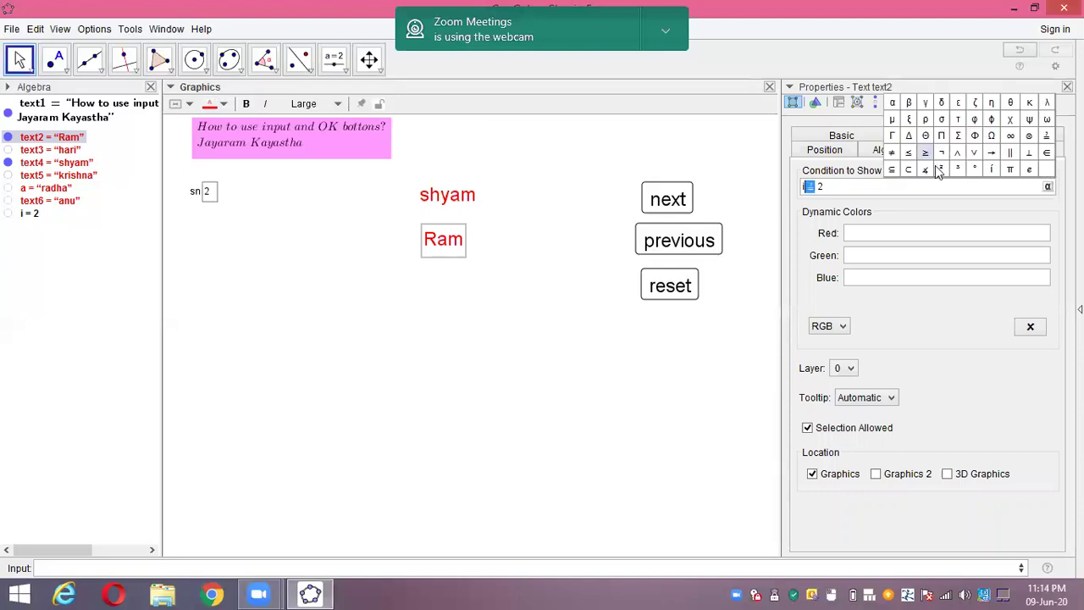
click(926, 155)
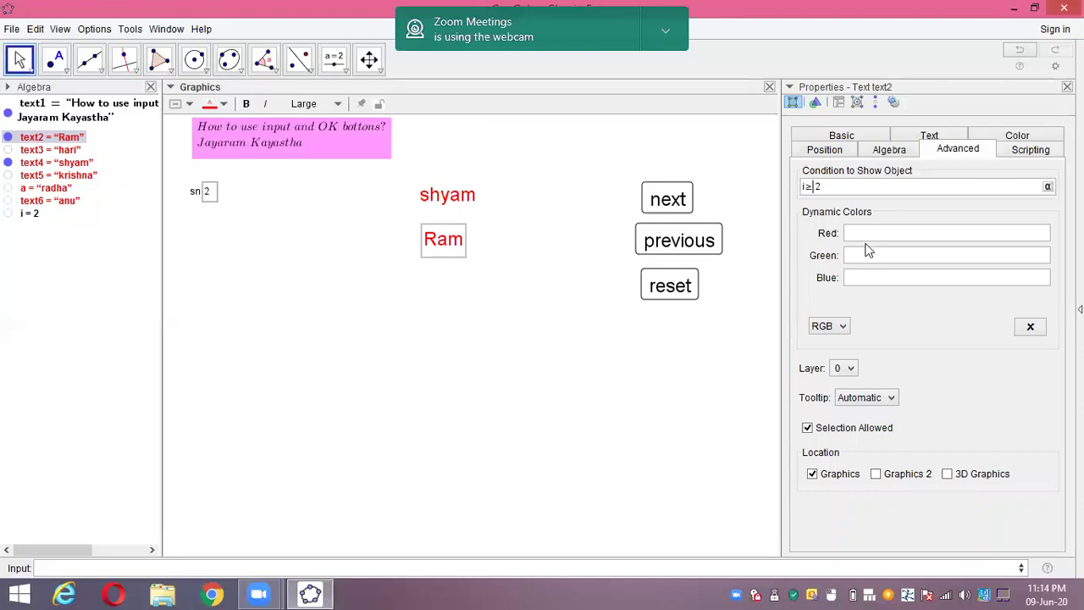
key(Return)
click(585, 254)
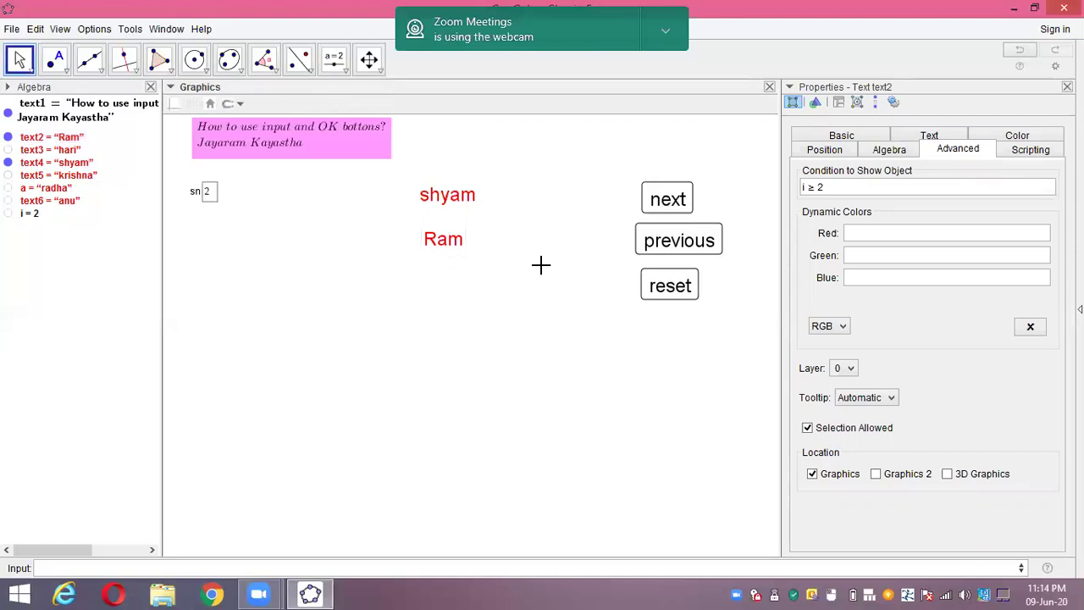
click(640, 243)
click(1066, 87)
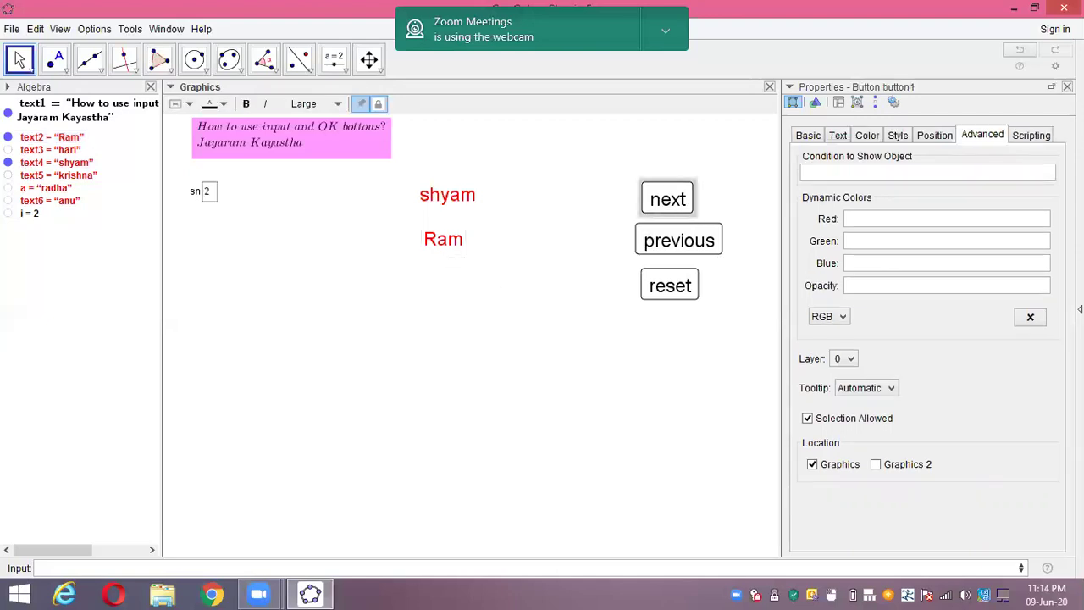
- Advance to radha and change its Condition to Show Object from i = 3 to i ≥ 3
click(668, 194)
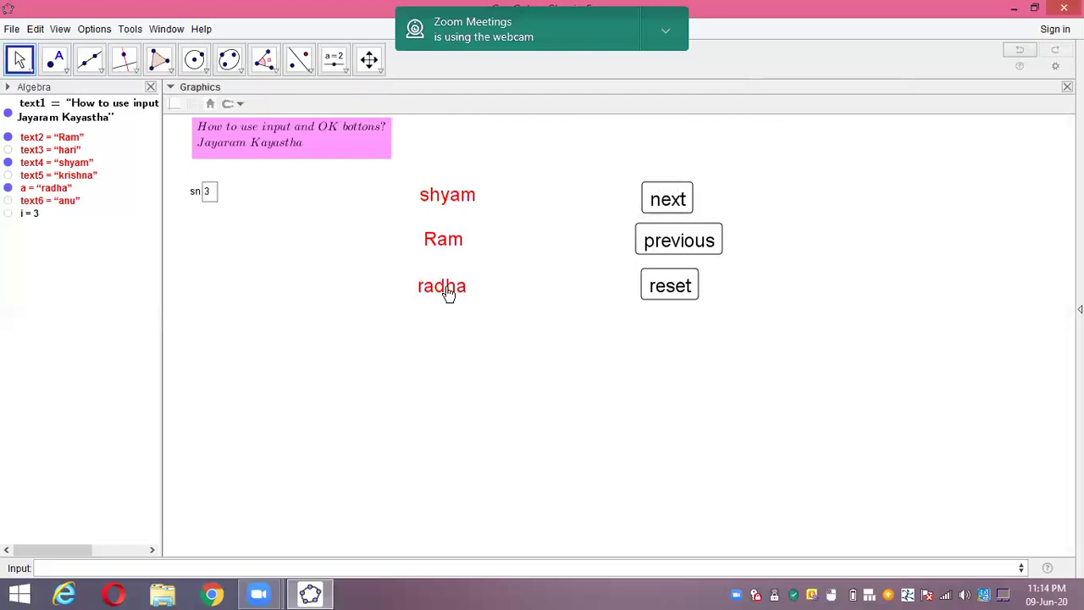
click(446, 290)
right_click(442, 295)
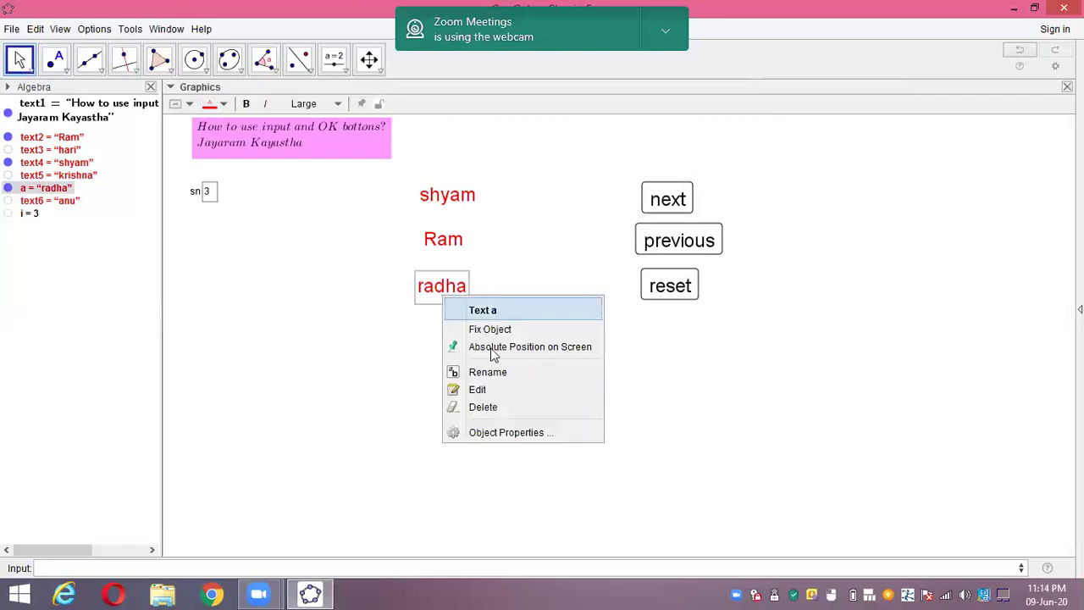
click(499, 434)
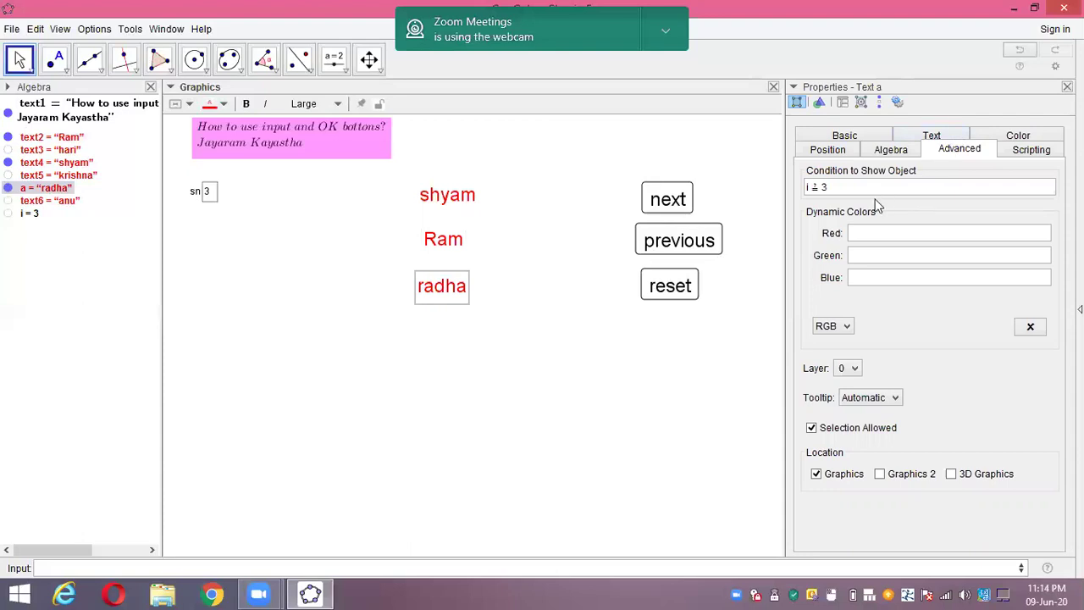
drag(822, 187, 811, 187)
click(1048, 187)
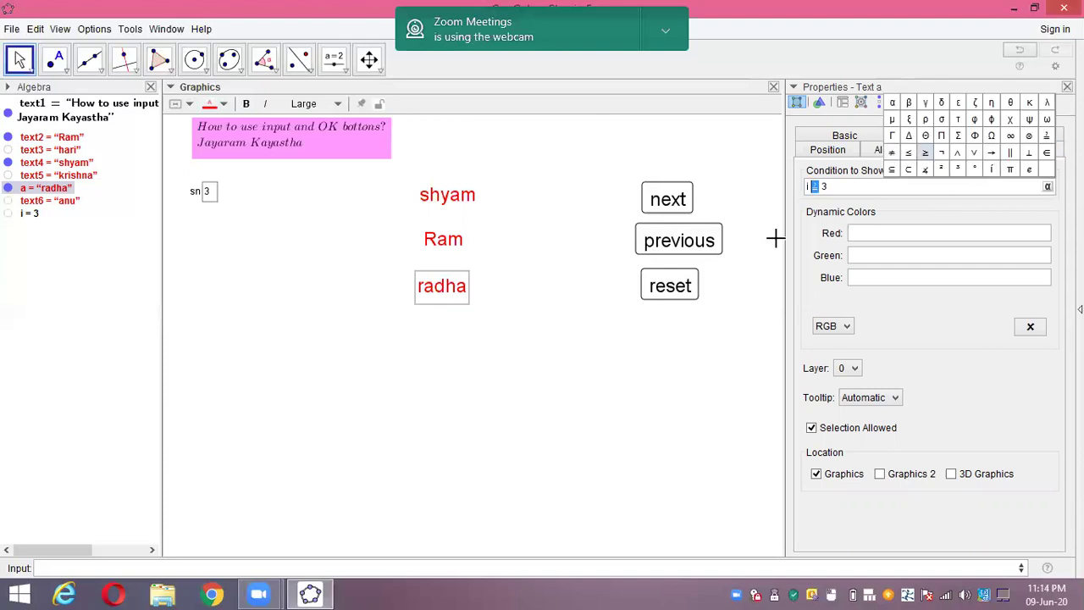
click(851, 188)
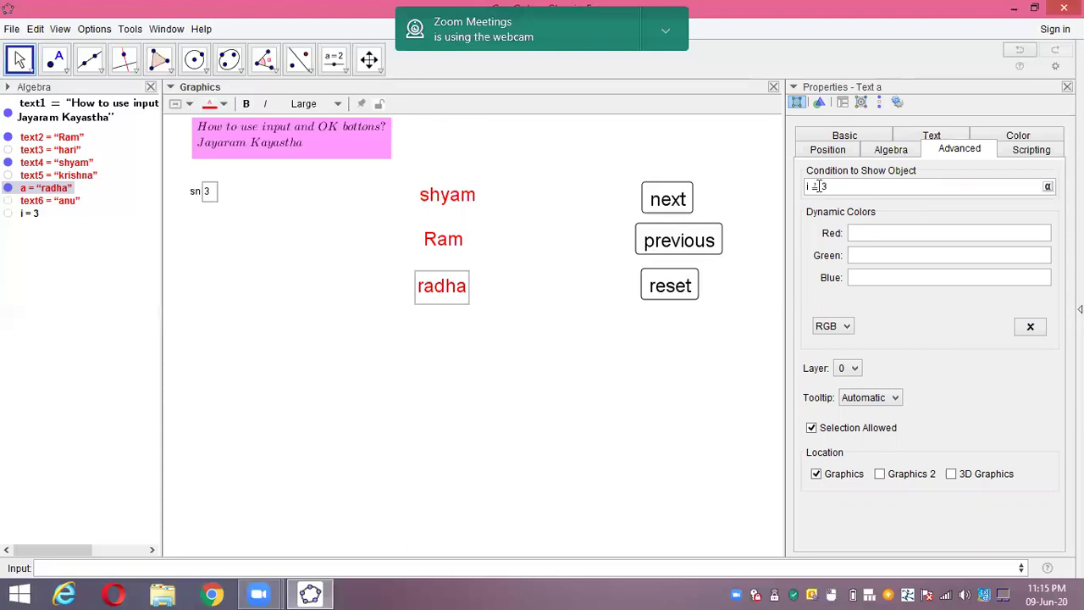
double_click(814, 186)
click(1048, 187)
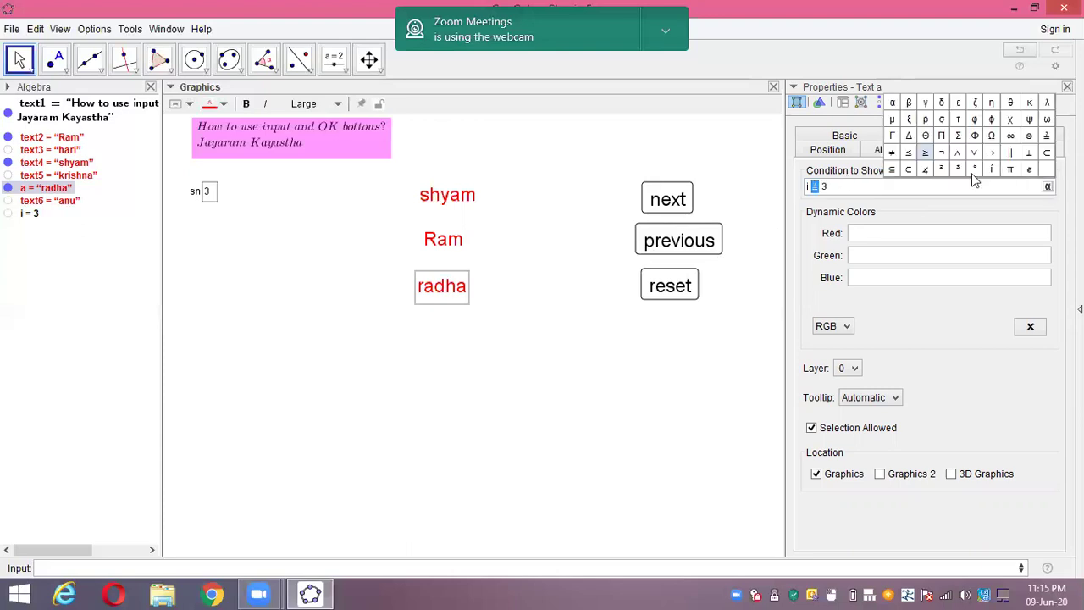
click(910, 176)
key(Return)
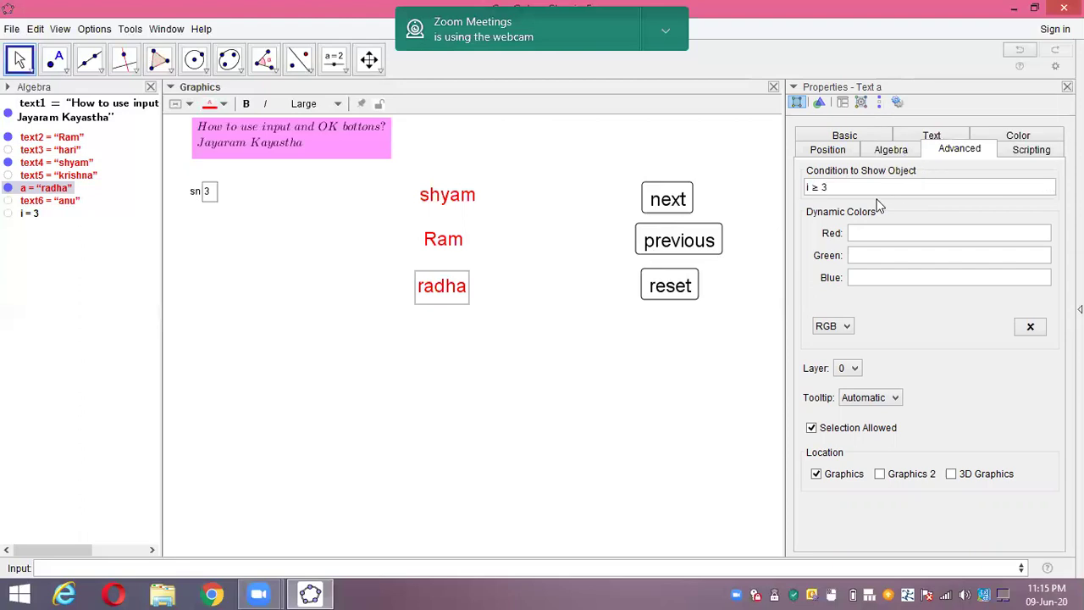
click(1067, 87)
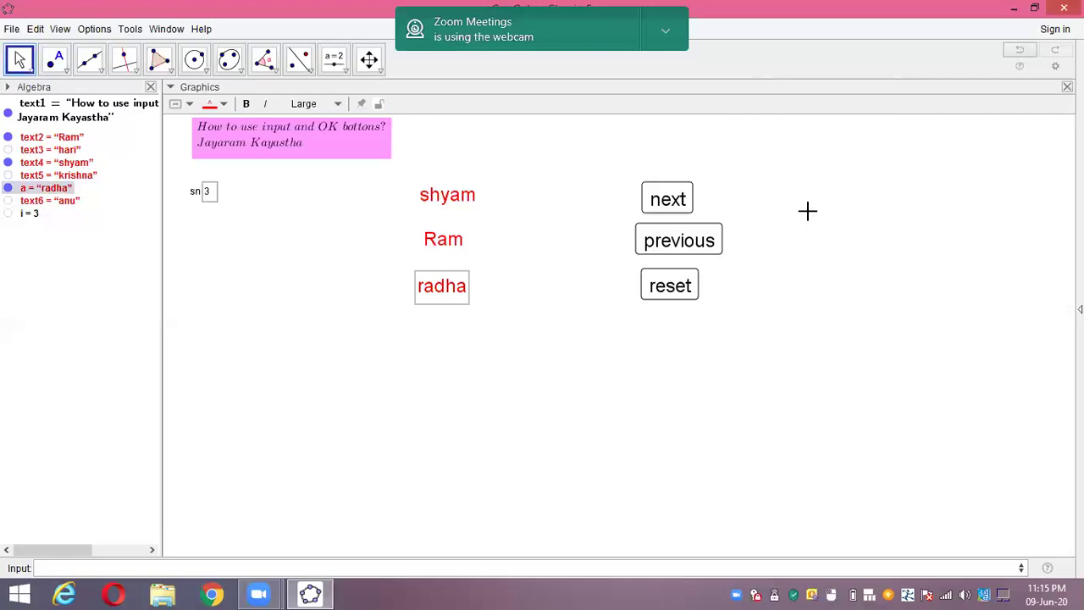
- Deselect radha and step the counter through hari, krishna and anu to sn 7
click(787, 189)
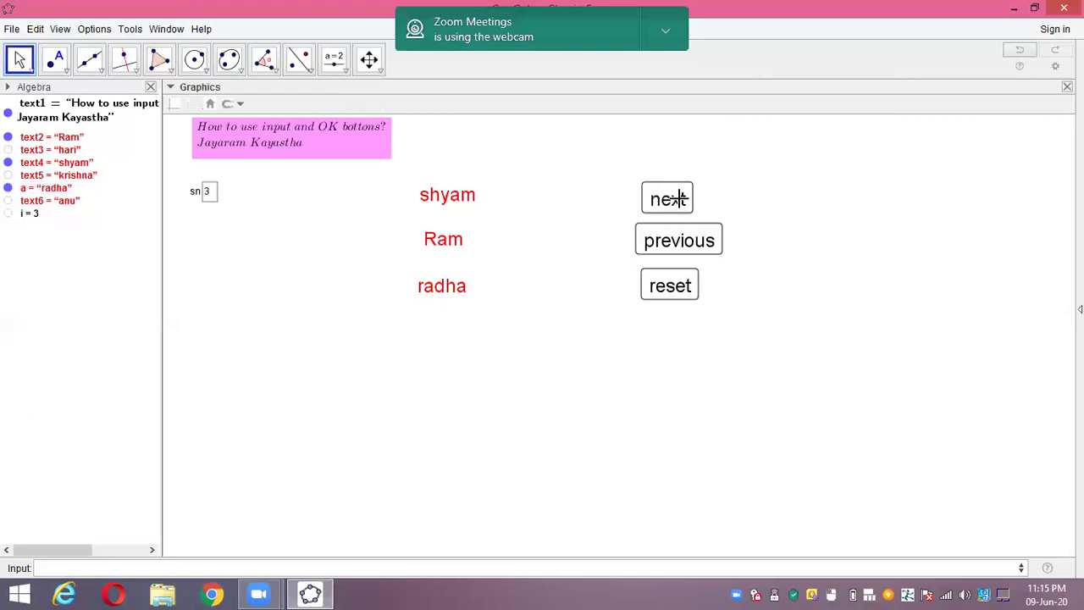
click(678, 198)
click(681, 198)
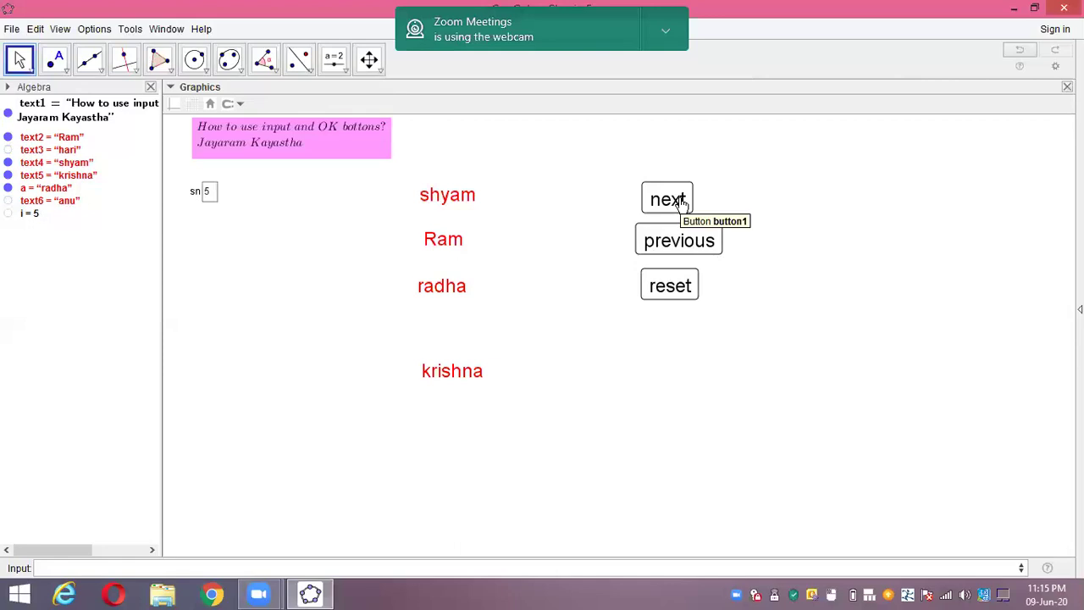
click(682, 200)
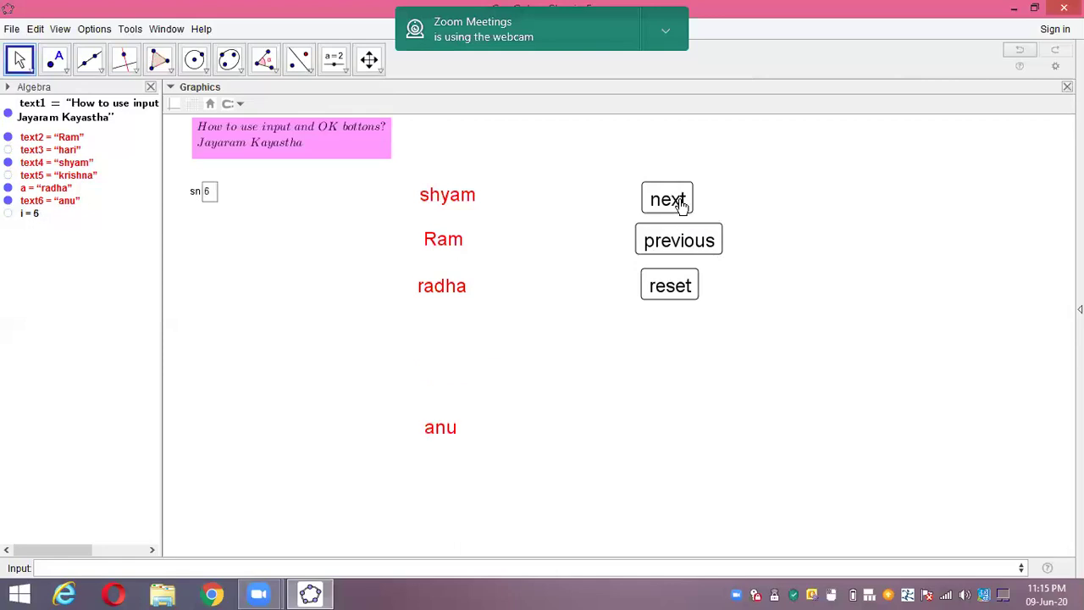
click(682, 199)
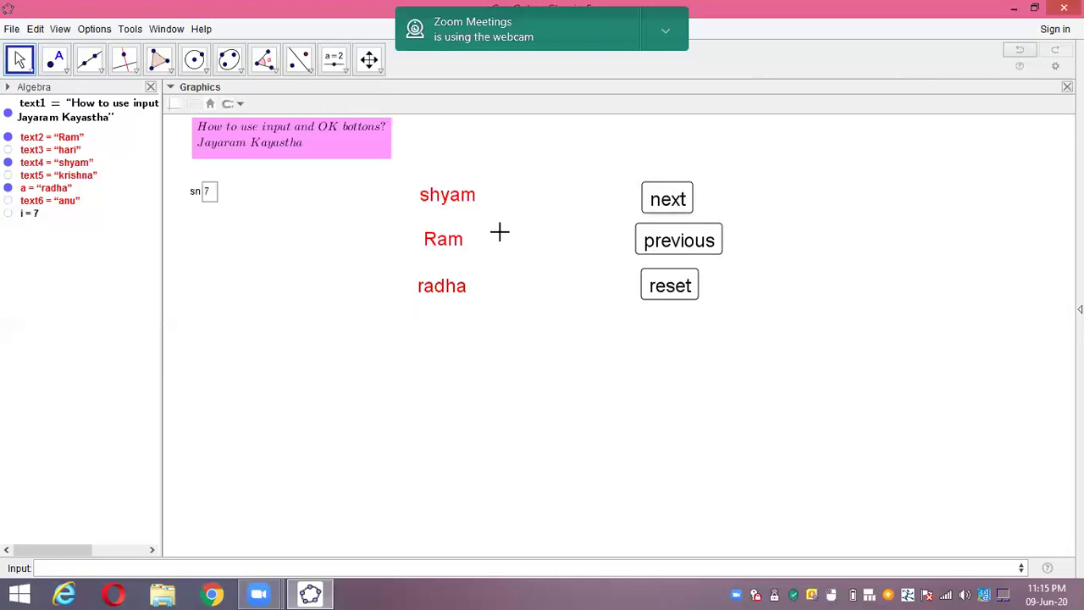